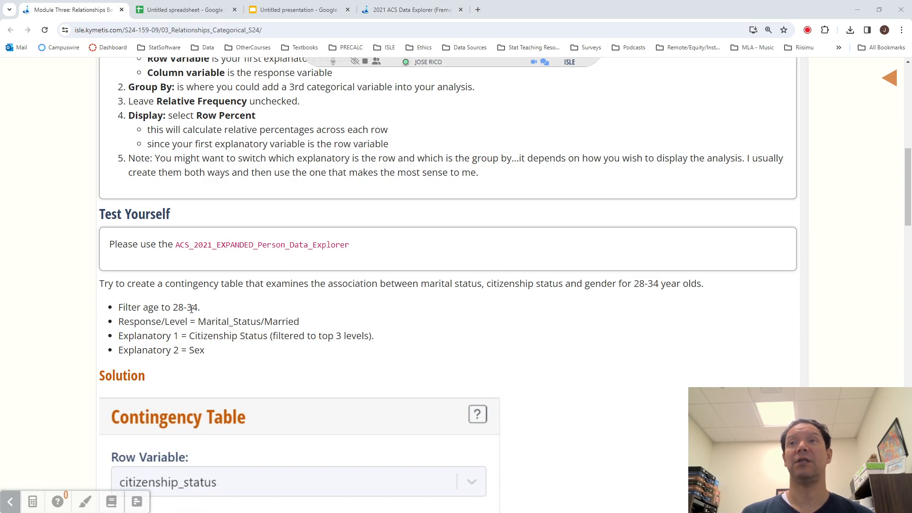
- Highlight the exercise's variables and age range in the Test Yourself prompt, ending with marital status selected
left_click_drag(421, 284, 707, 289)
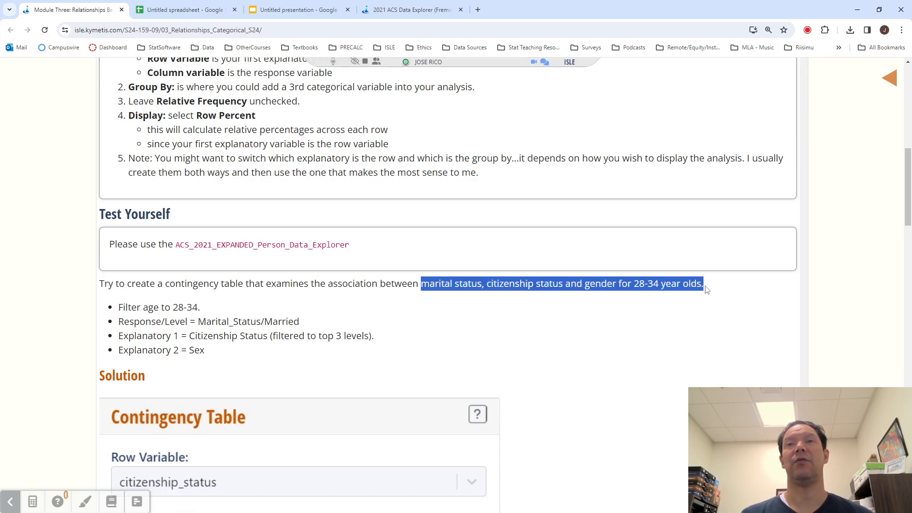
left_click(474, 285)
left_click_drag(482, 285, 422, 288)
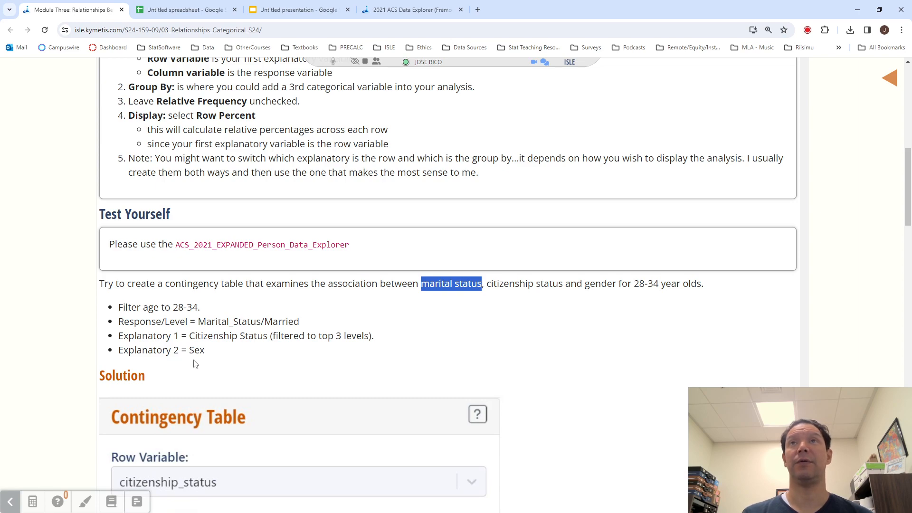
- Switch to the 2021 ACS Data Explorer page and open its Contingency Table tool
left_click(413, 10)
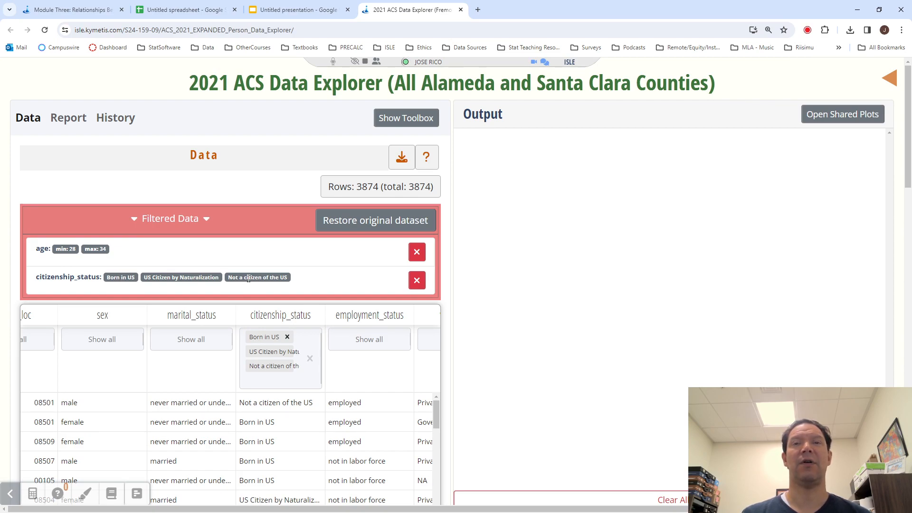
left_click(407, 117)
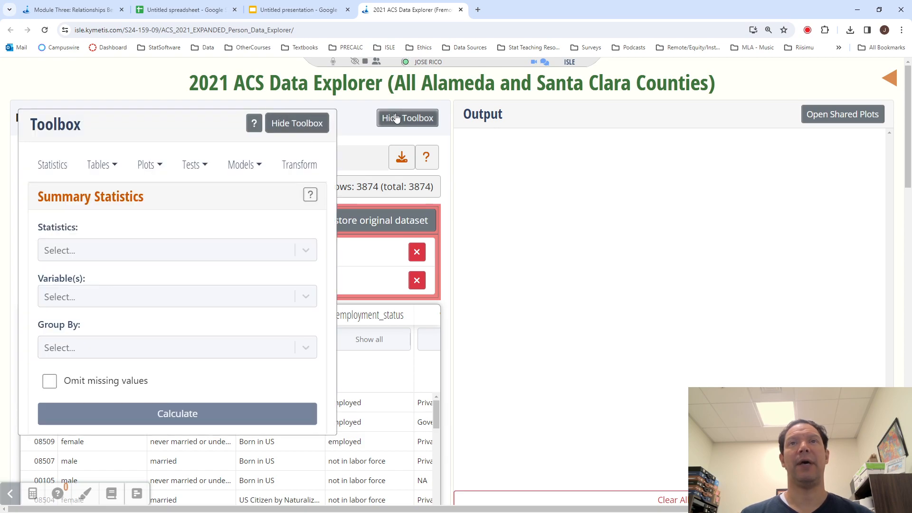
left_click(116, 166)
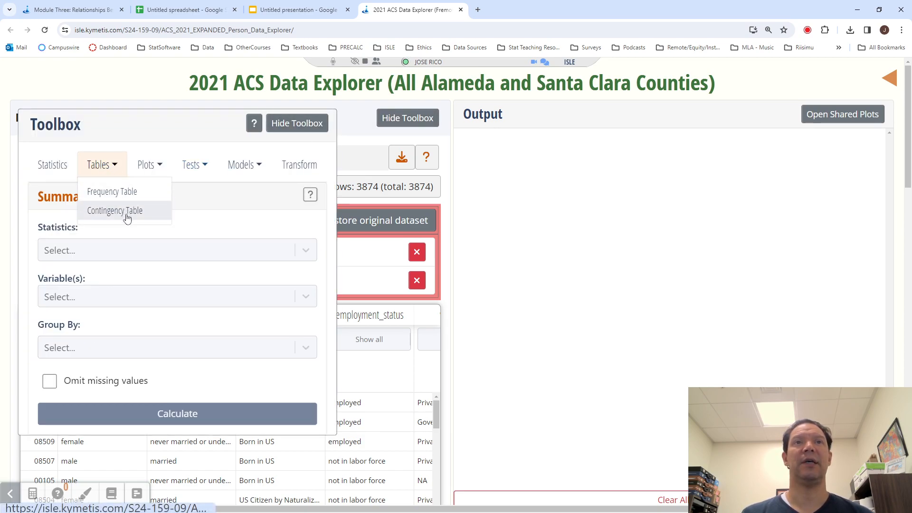
left_click(125, 209)
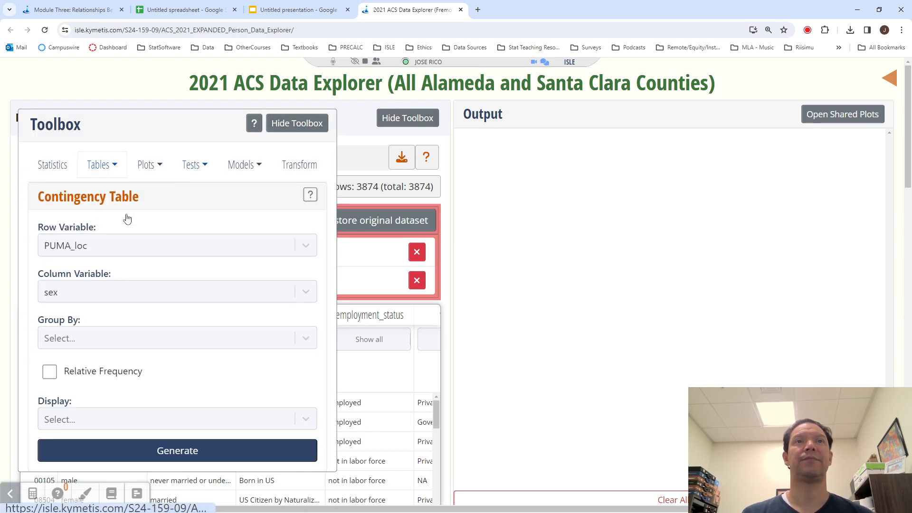
- Set the contingency table's row variable to citizenship_status and its column variable to marital_status
left_click(124, 247)
left_click(129, 116)
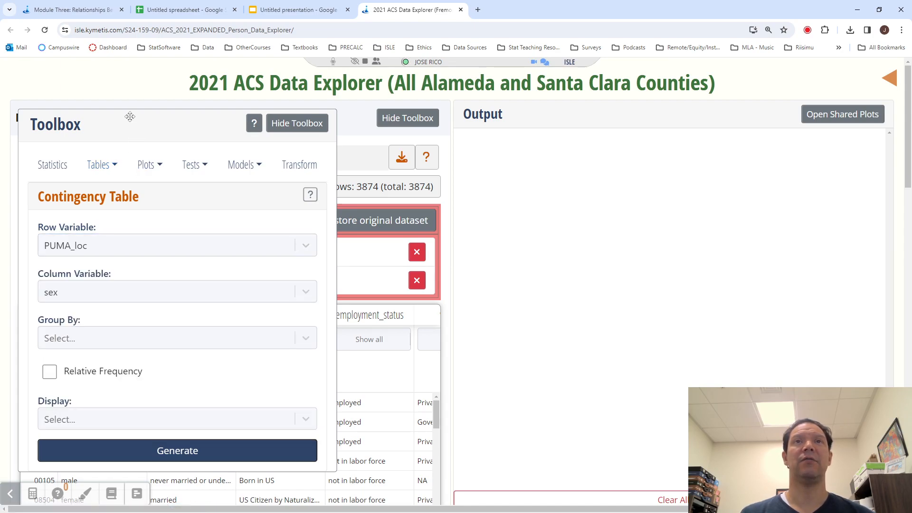
left_click(106, 246)
type("ci")
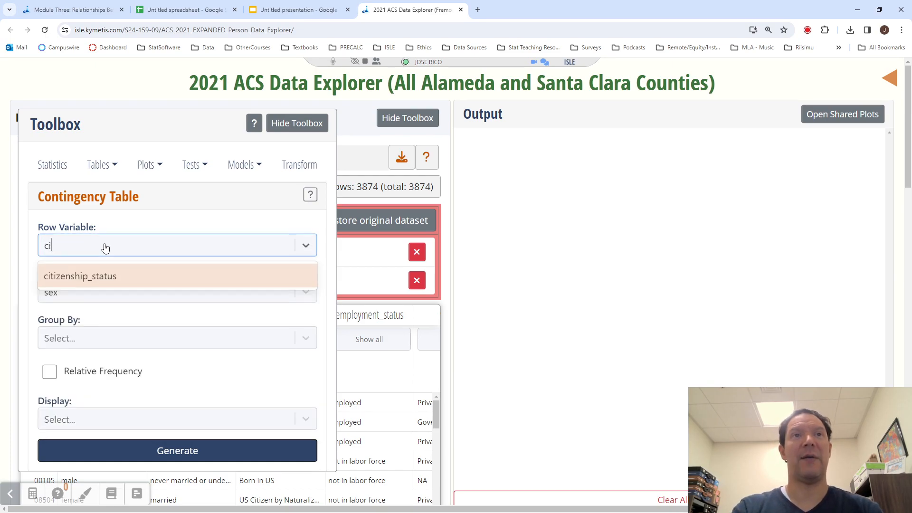
left_click(98, 278)
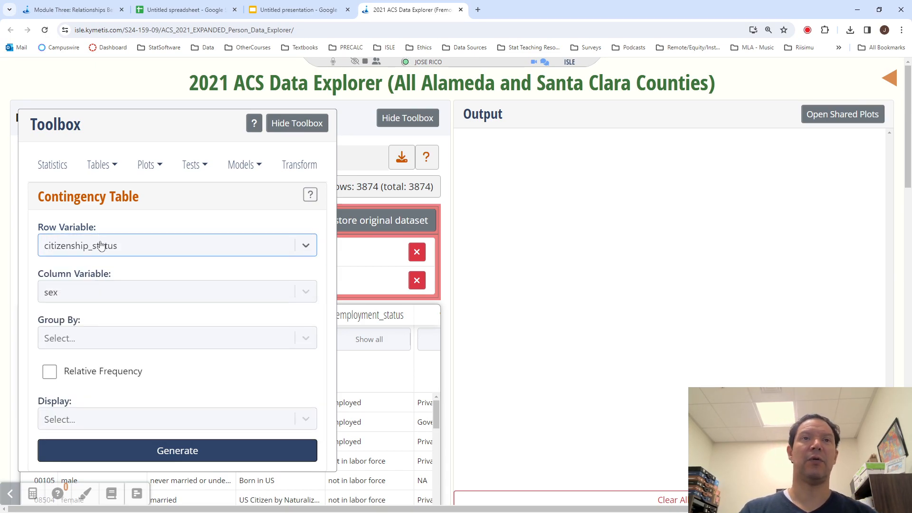
left_click(93, 295)
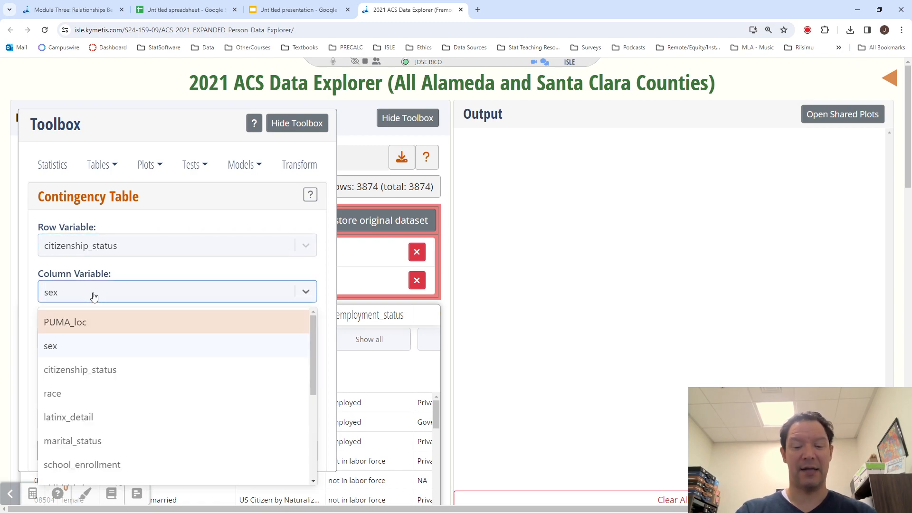
type("mar")
left_click(90, 322)
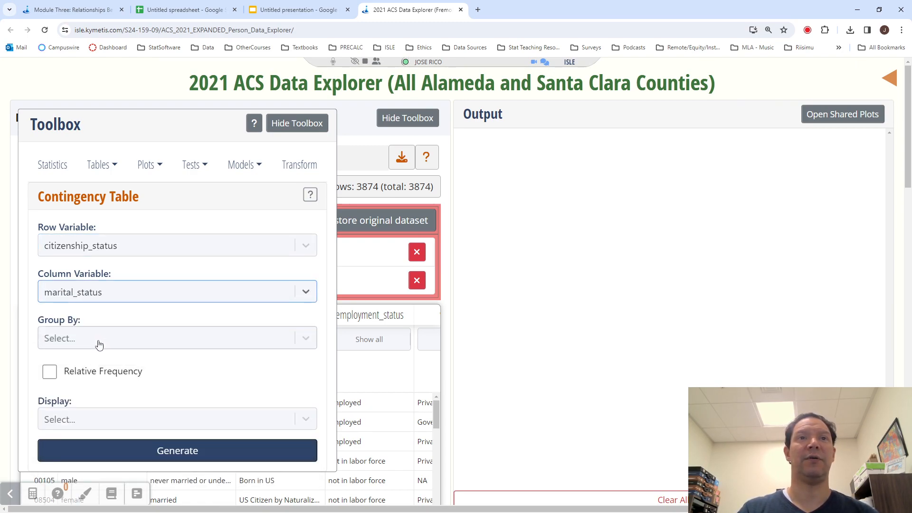
- Group the contingency table by sex
left_click(98, 341)
type("sec")
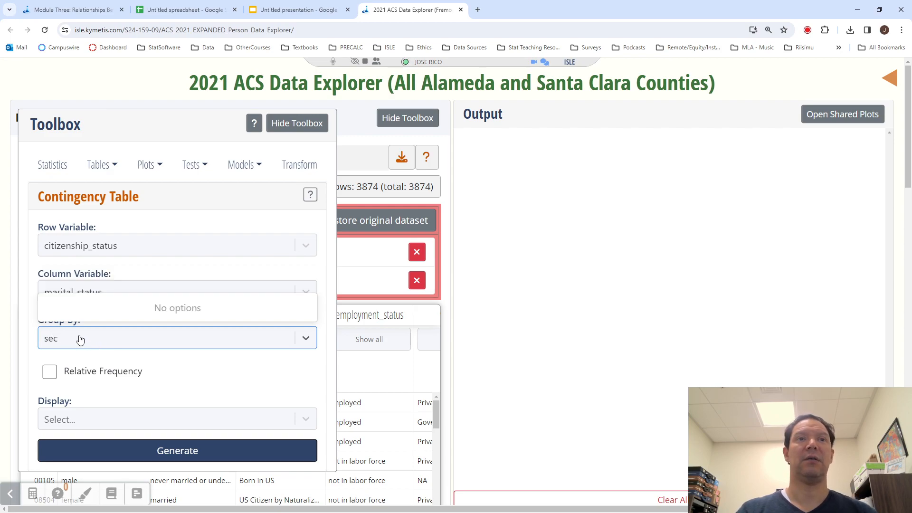
key("BackSpace")
left_click(61, 287)
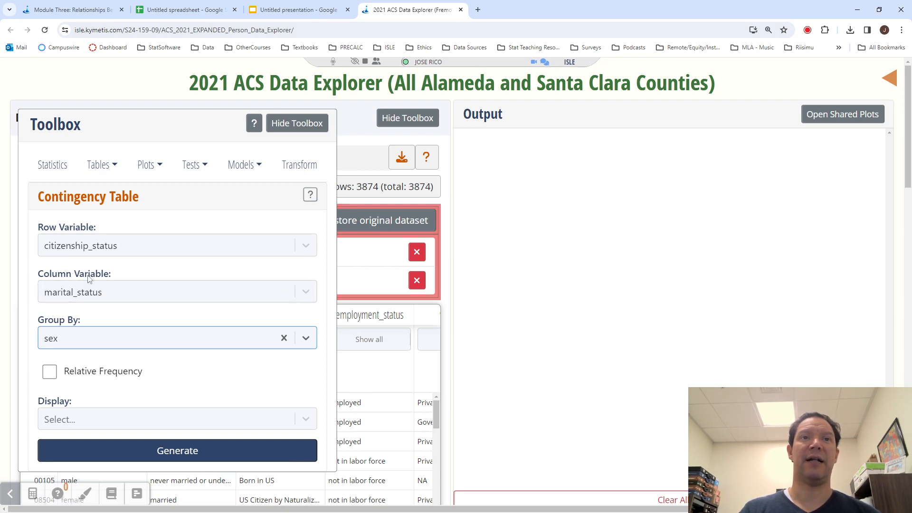
- Choose Row Percent as the table's display and generate the contingency table
left_click(52, 421)
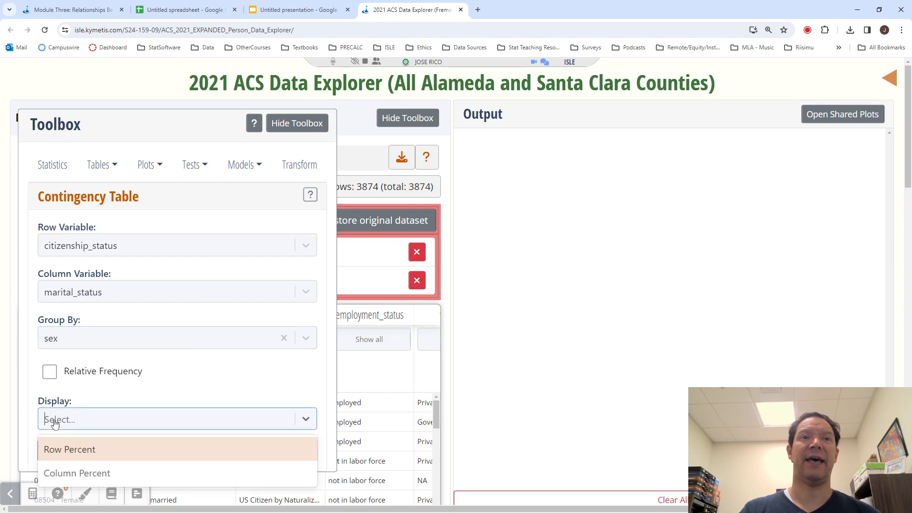
left_click(64, 454)
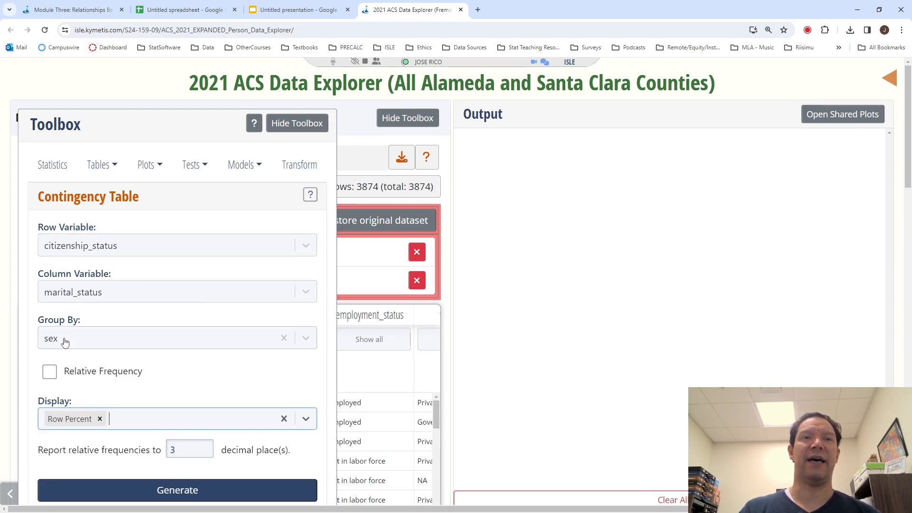
left_click(109, 490)
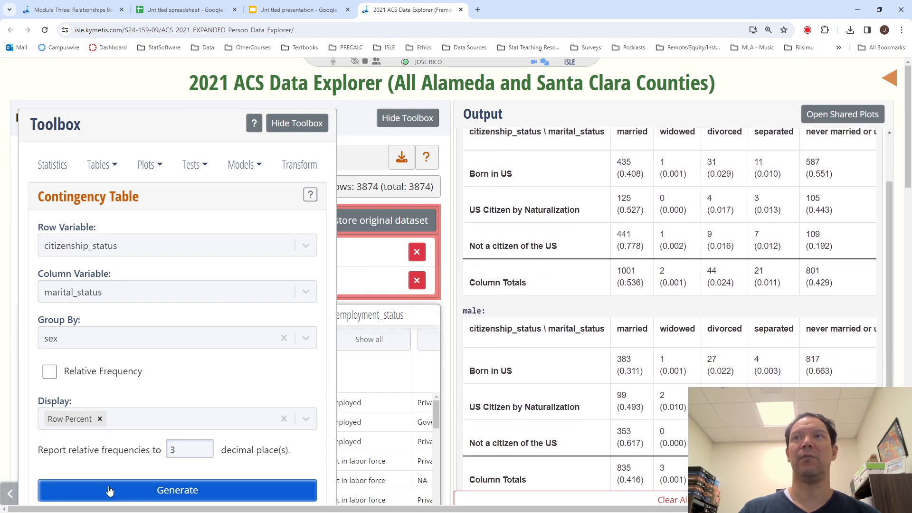
- Reduce the page zoom and examine the female and male tables across all marital status columns
scroll(479, 375, "up", 1)
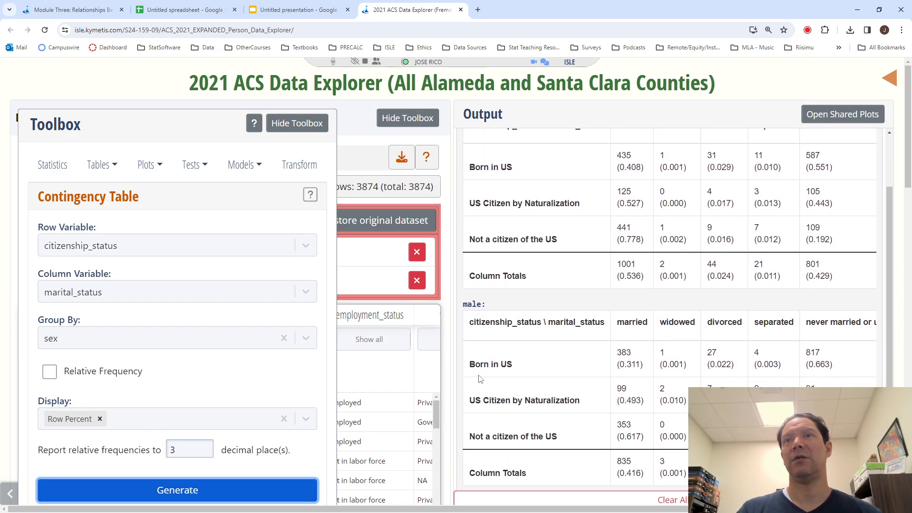
key("ctrl+minus")
scroll(644, 282, "up", 2)
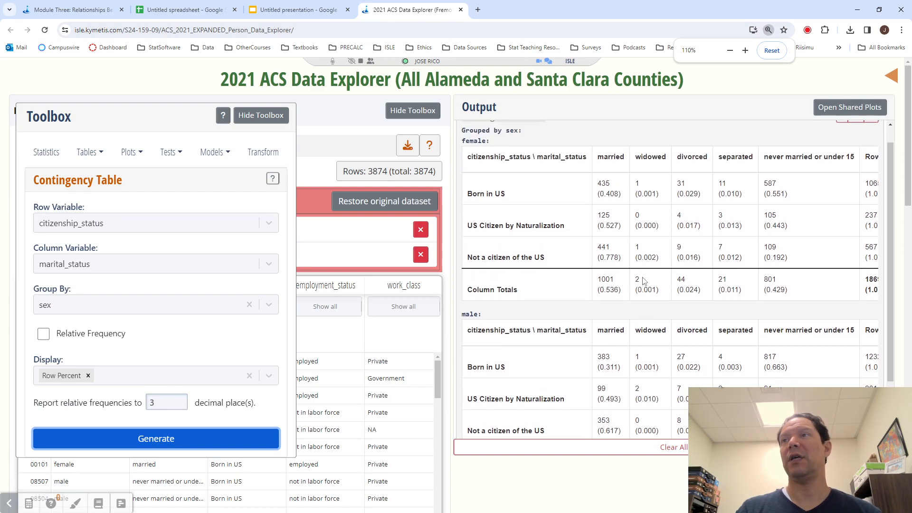
scroll(643, 281, "up", 1)
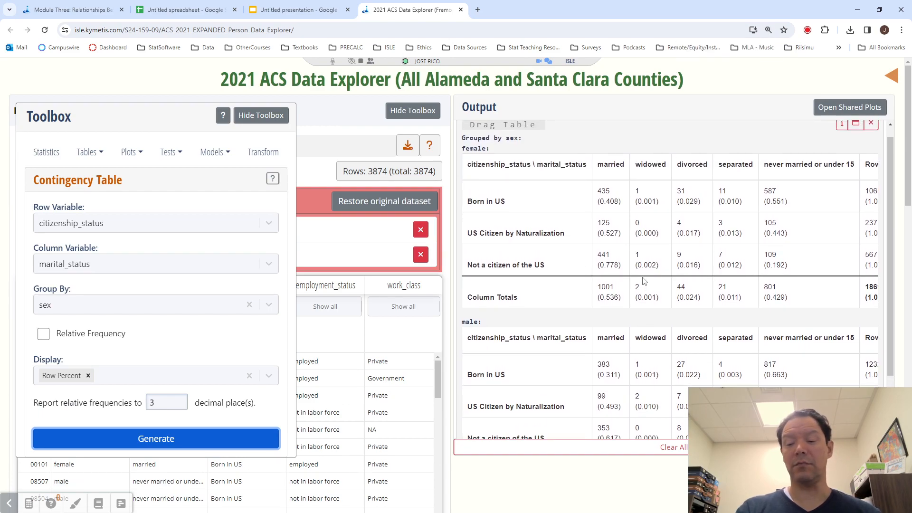
key("ctrl+minus")
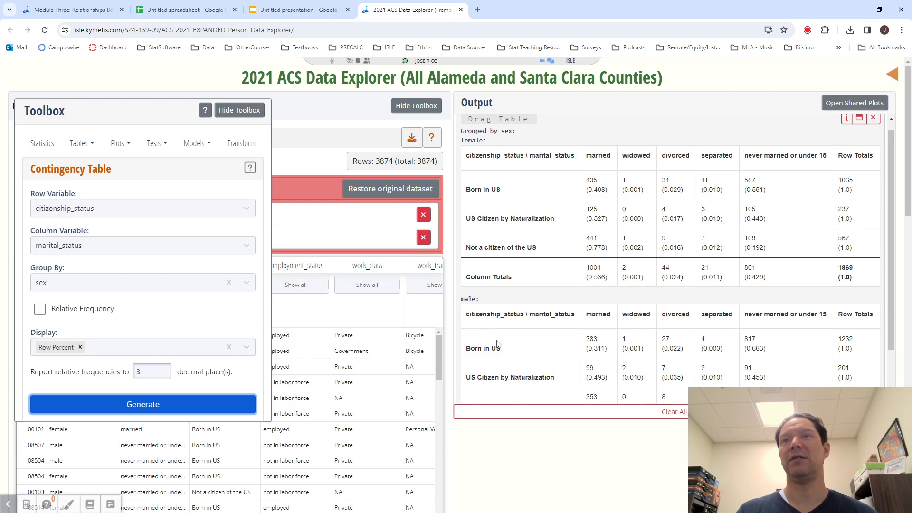
scroll(497, 343, "down", 1)
scroll(503, 332, "up", 1)
scroll(503, 331, "down", 1)
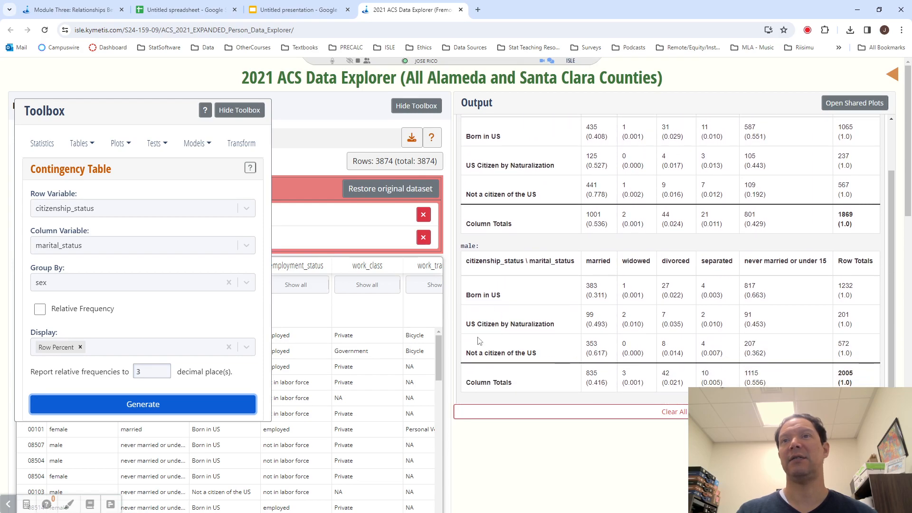
- Generate a second contingency table with sex as the row variable and citizenship_status as the grouping variable
left_click(112, 208)
type("sex")
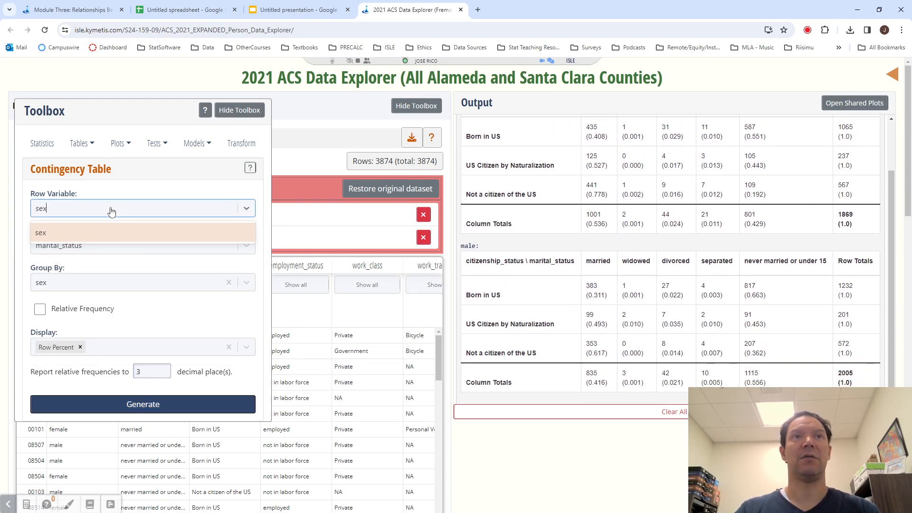
left_click(85, 232)
left_click(86, 282)
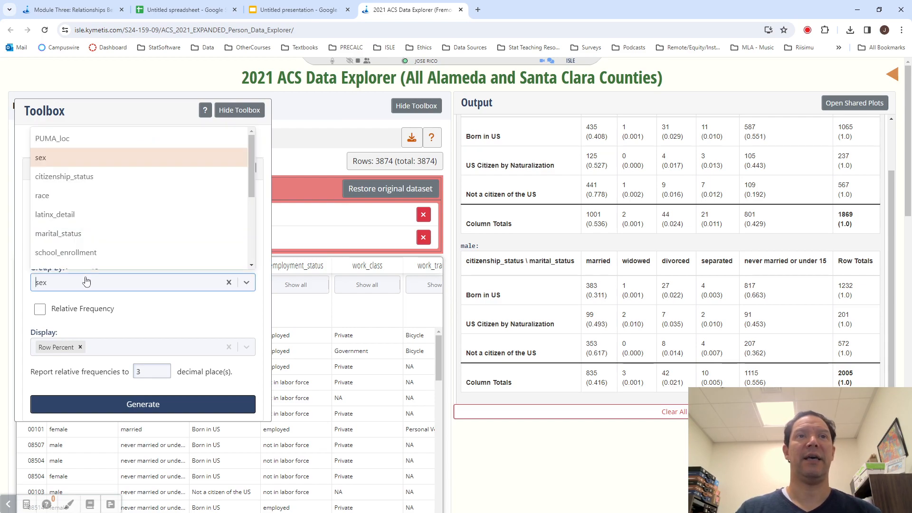
type("cit")
left_click(76, 265)
left_click(131, 404)
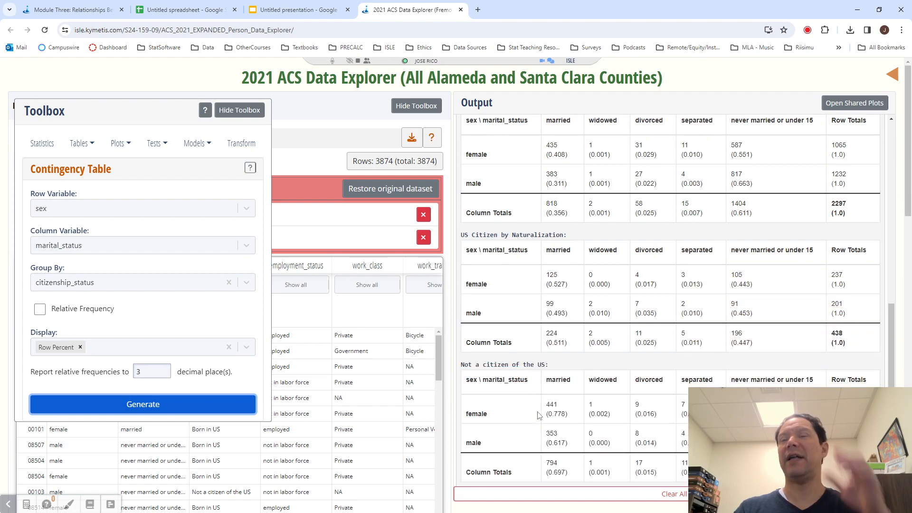
- Compare the table grouped by citizenship_status with the one grouped by sex, and recheck the exercise on the Module Three page
scroll(616, 377, "up", 1)
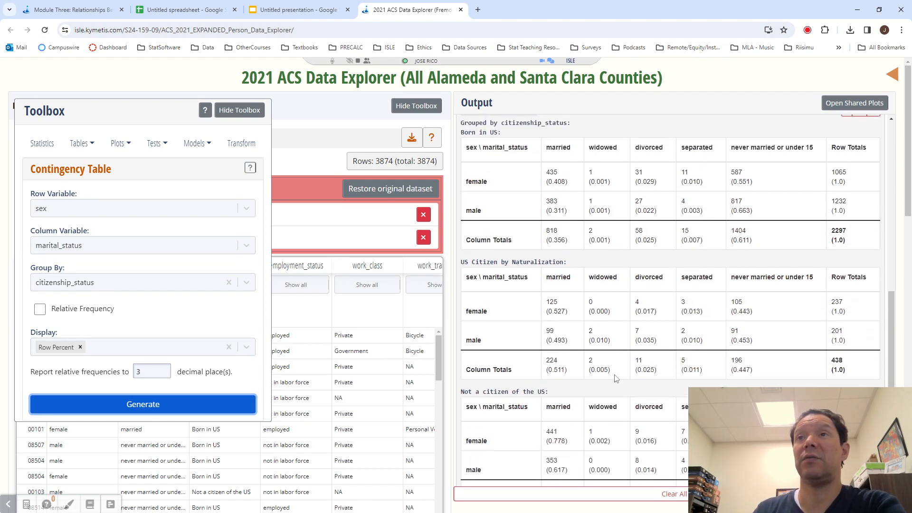
scroll(586, 333, "down", 1)
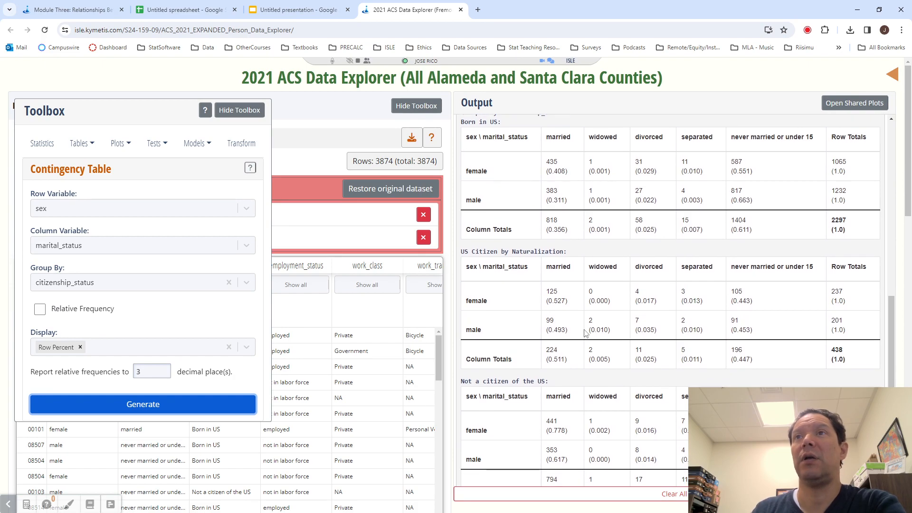
scroll(585, 332, "up", 1)
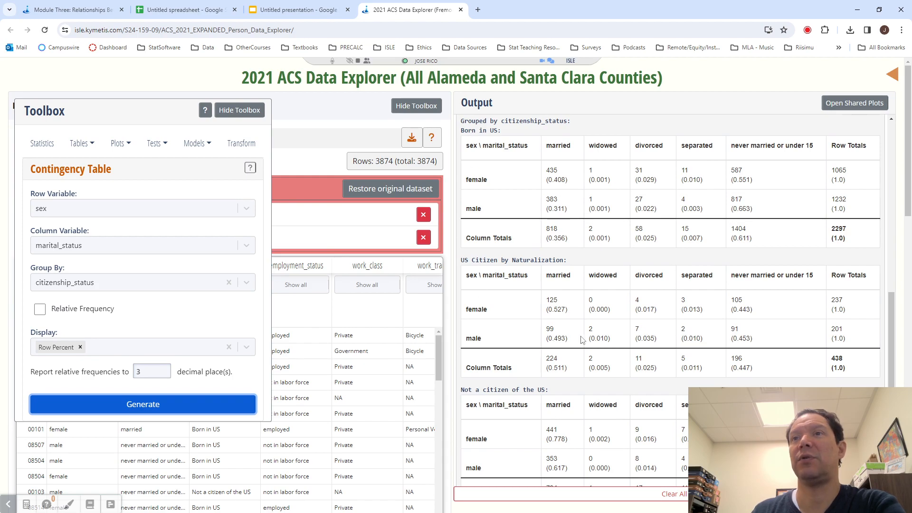
scroll(507, 445, "down", 1)
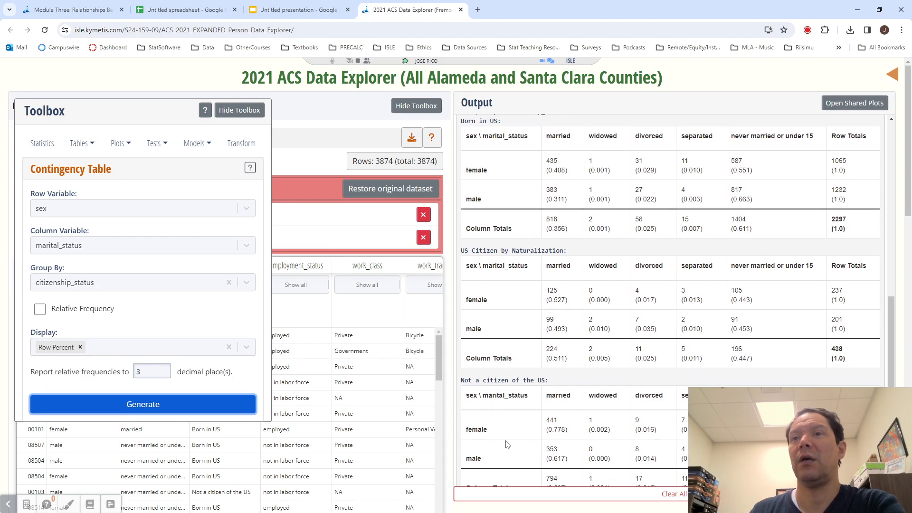
scroll(508, 444, "up", 8)
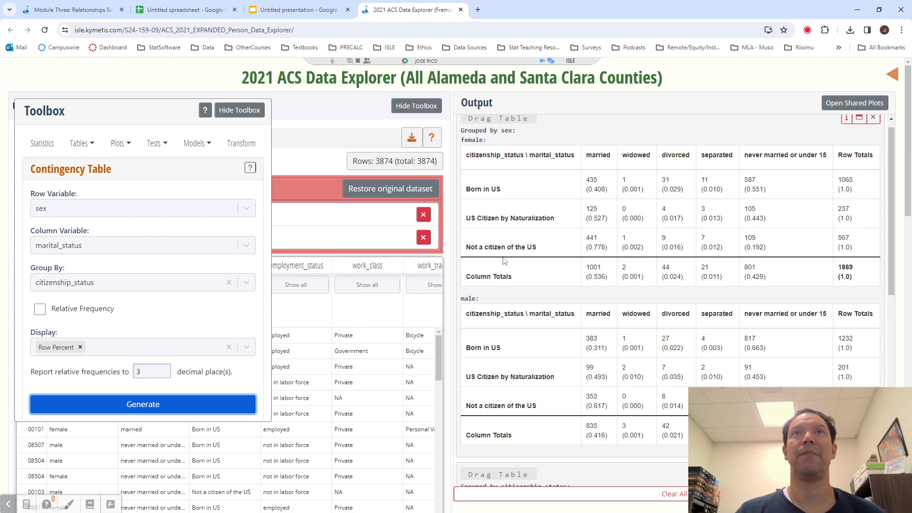
left_click(71, 9)
scroll(463, 356, "down", 4)
scroll(418, 164, "up", 4)
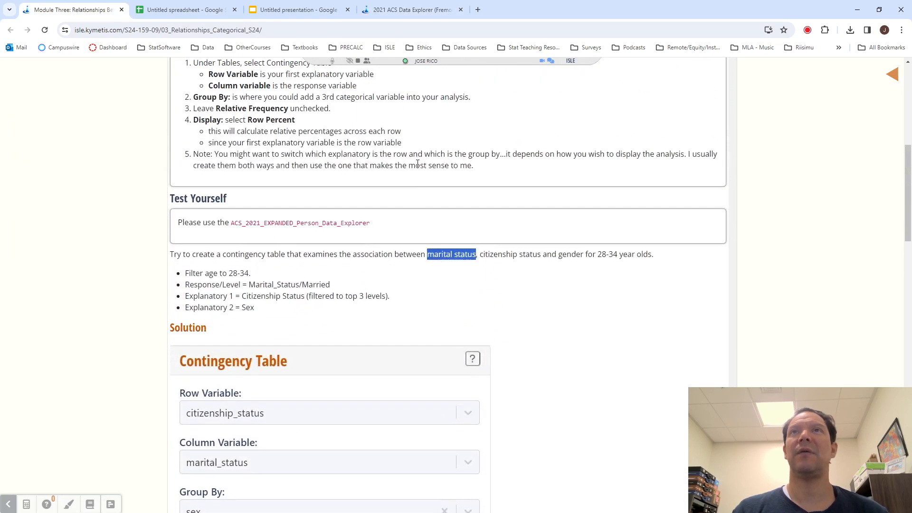
- Snip the citizenship labels and married column of the tables grouped by sex, and paste the image at cell A1 of the untitled Google spreadsheet
left_click(383, 9)
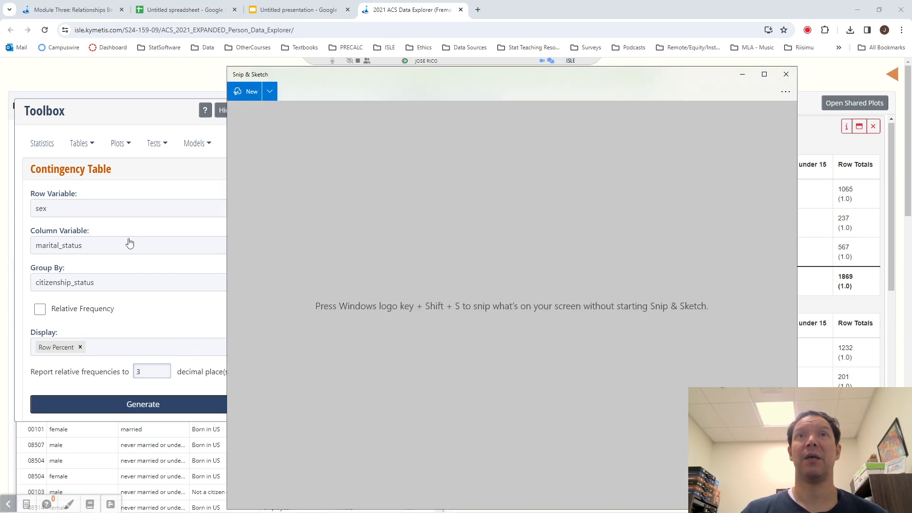
left_click(246, 91)
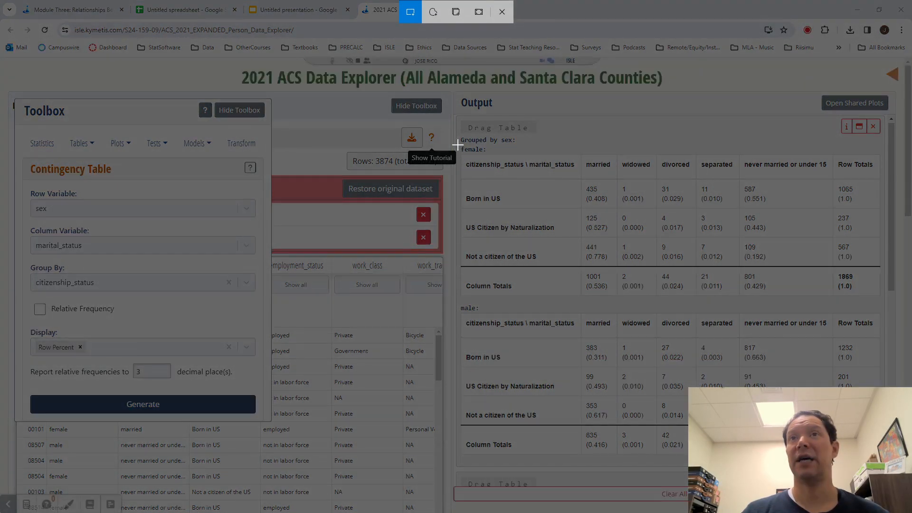
mouse_move(458, 145)
left_mouse_down()
mouse_move(613, 342)
mouse_move(620, 455)
left_mouse_up()
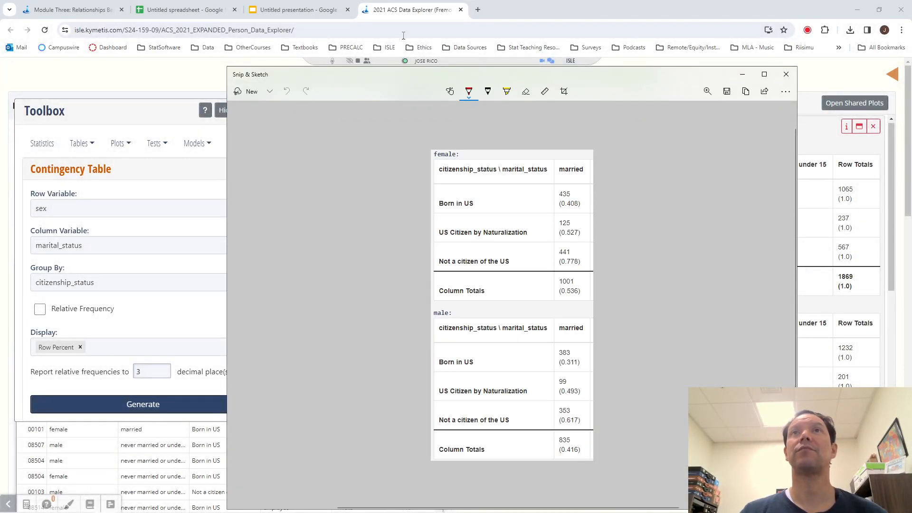
left_click(185, 10)
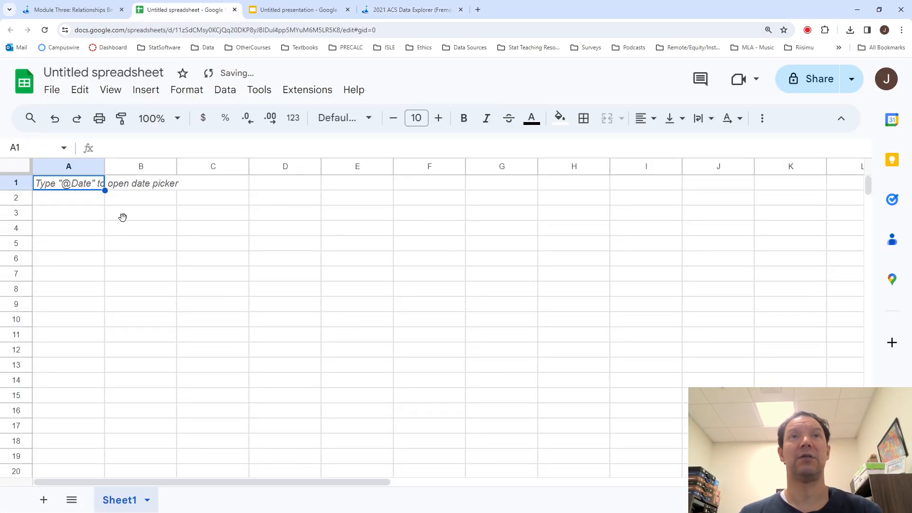
key("ctrl+v")
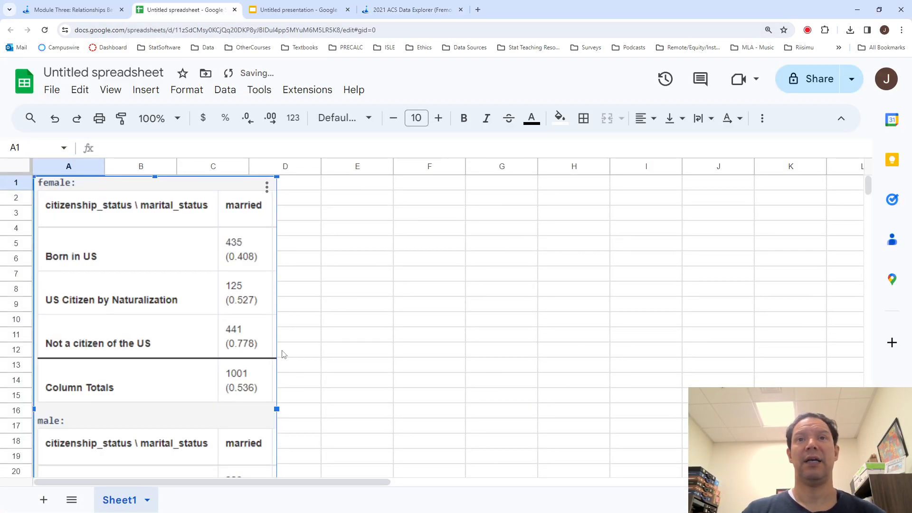
- Shrink the pasted image of the female and male tables so it fits within columns A to C and rows 1 to 20
scroll(283, 354, "down", 3)
left_click(282, 352)
scroll(304, 404, "down", 3)
left_click_drag(206, 233, 186, 190)
scroll(252, 288, "up", 5)
scroll(252, 289, "up", 2)
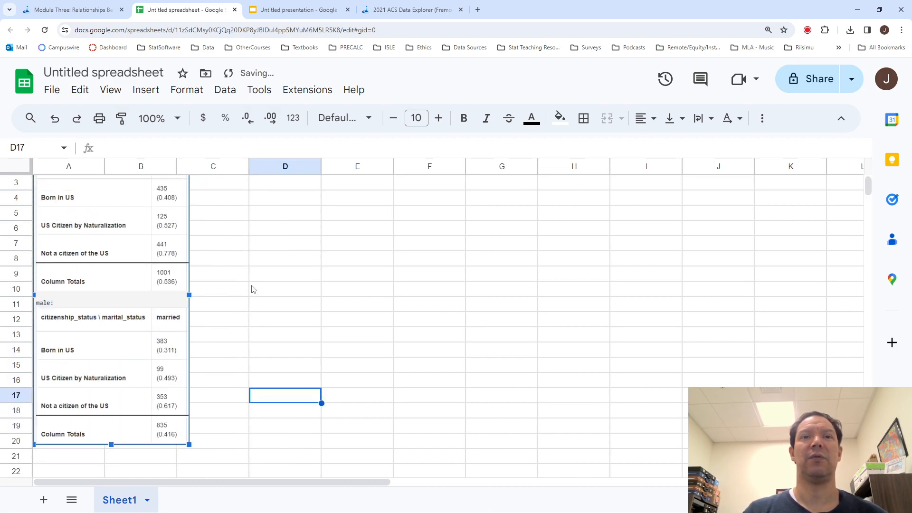
scroll(268, 320, "up", 1)
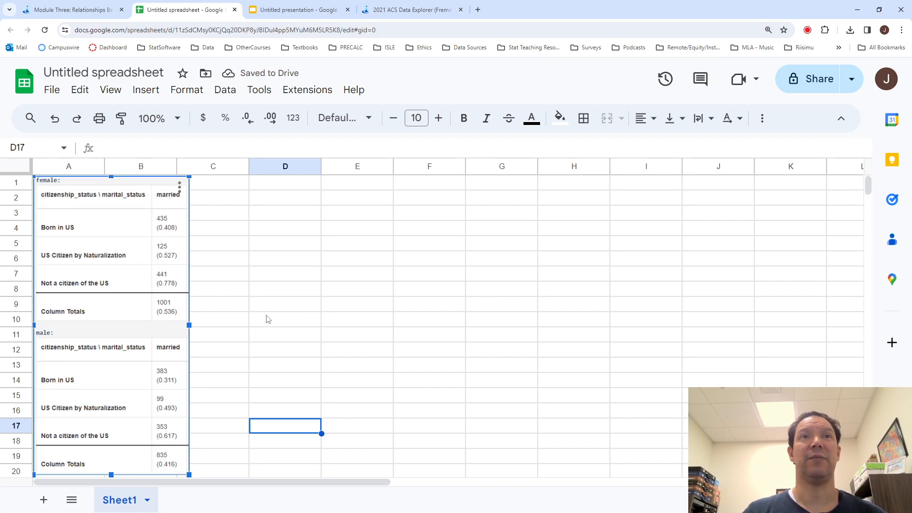
left_click(268, 320)
- Enter the title "Proportion Married" in cell D4, beside the pasted image
left_click(284, 250)
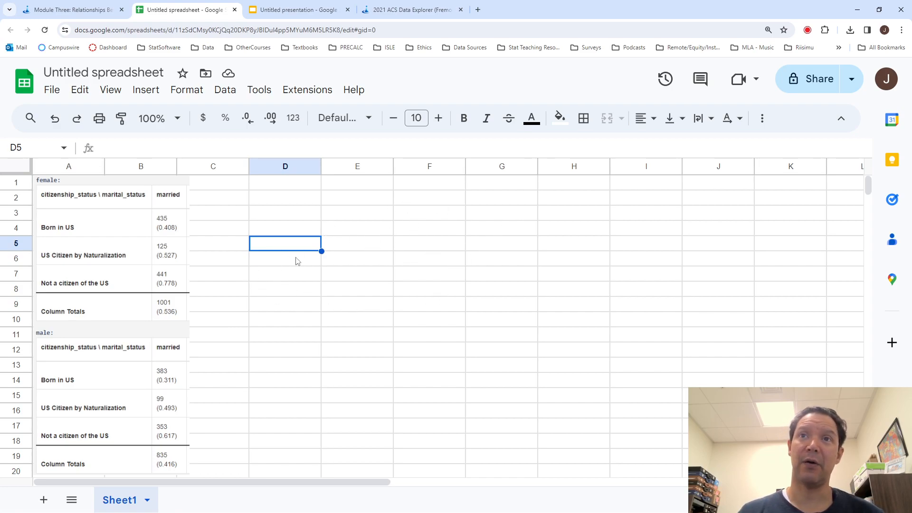
left_click(292, 230)
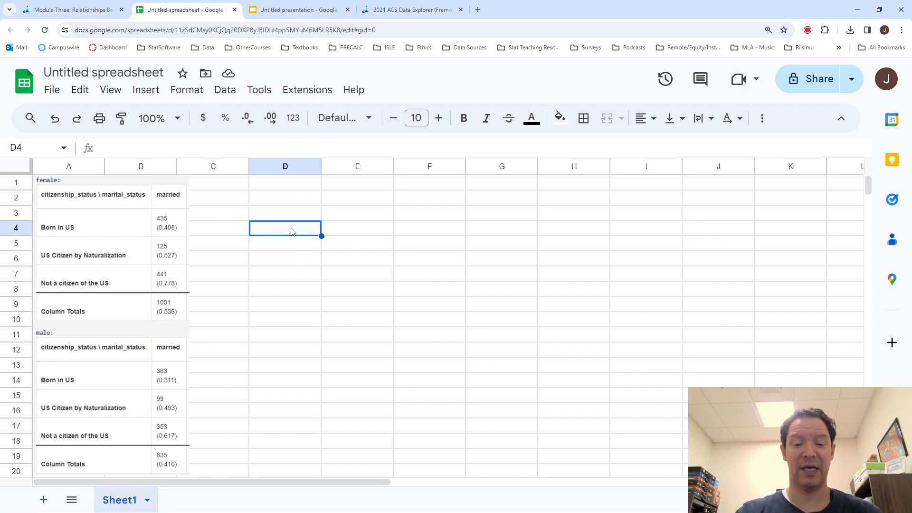
type("Proportion Married")
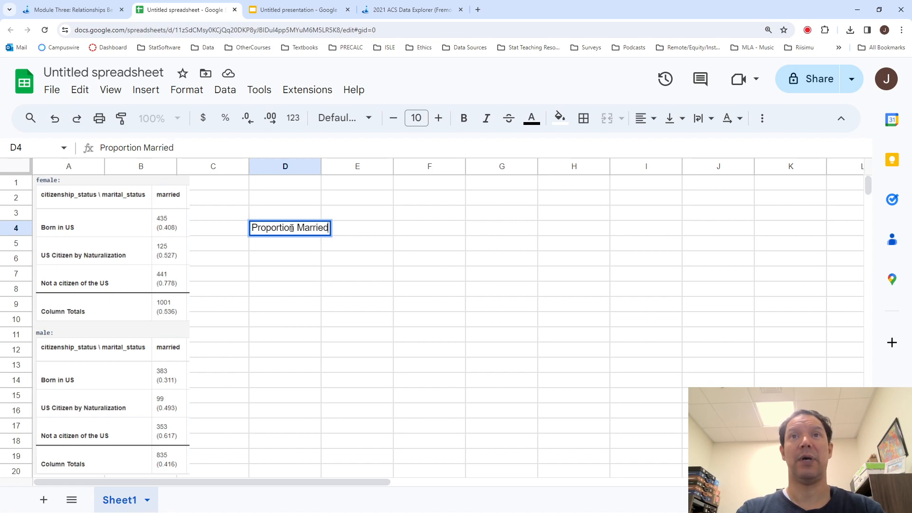
key("Return")
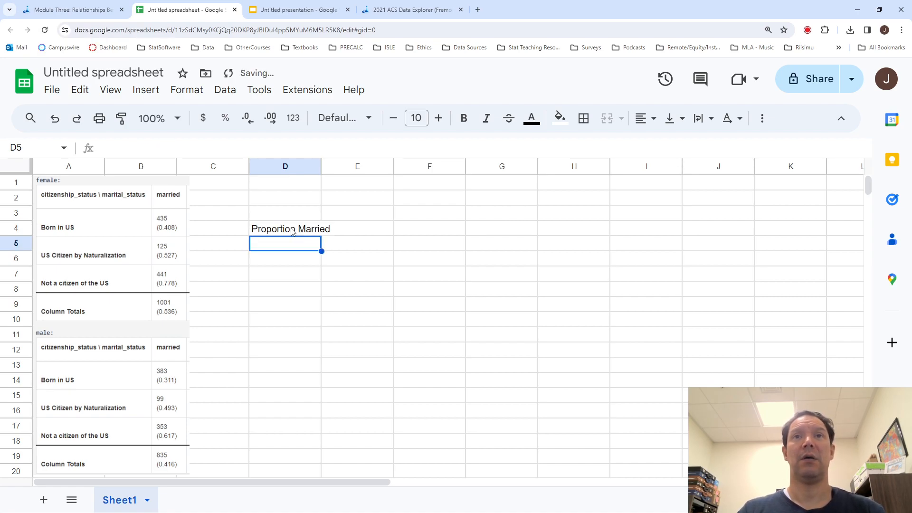
- Enter the row labels "Born in US", "Naturalized" and "Not a Citizen" in cells D6 to D8
key("Down")
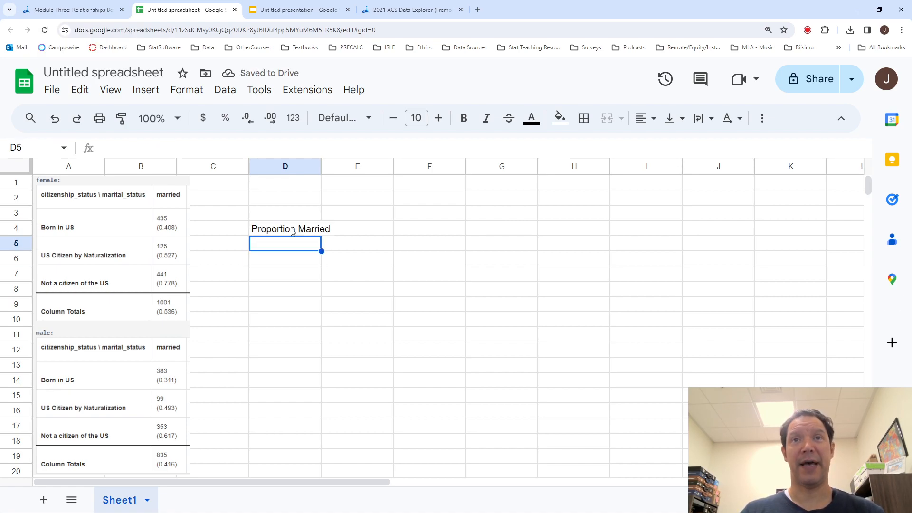
type("Bo")
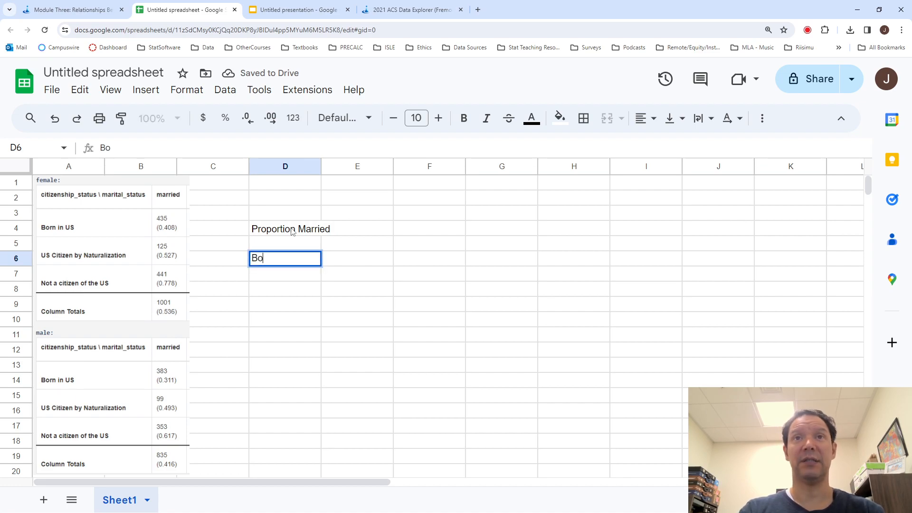
type("rn in US")
key("Return")
type("Na")
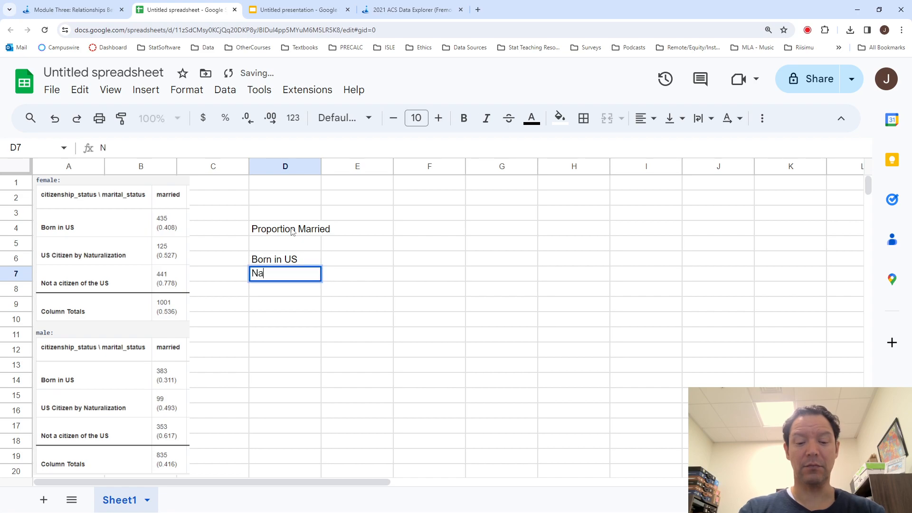
type("tura")
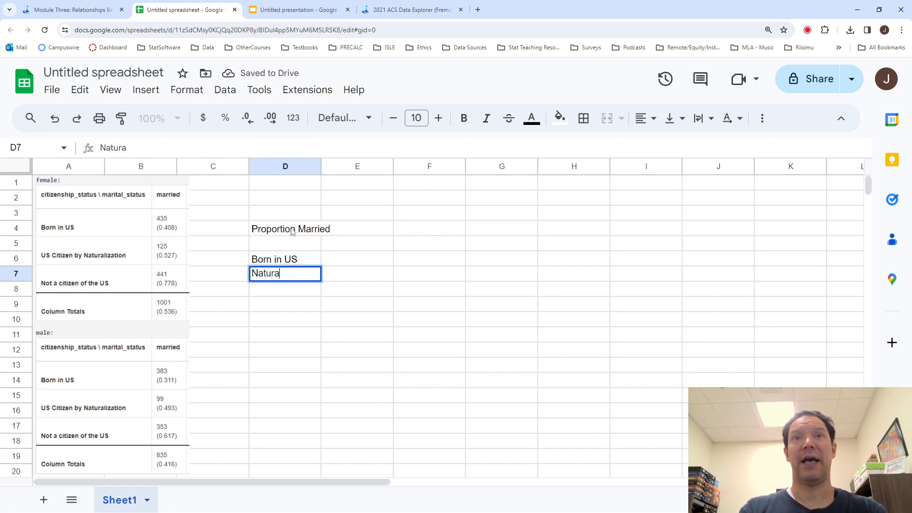
type("lized")
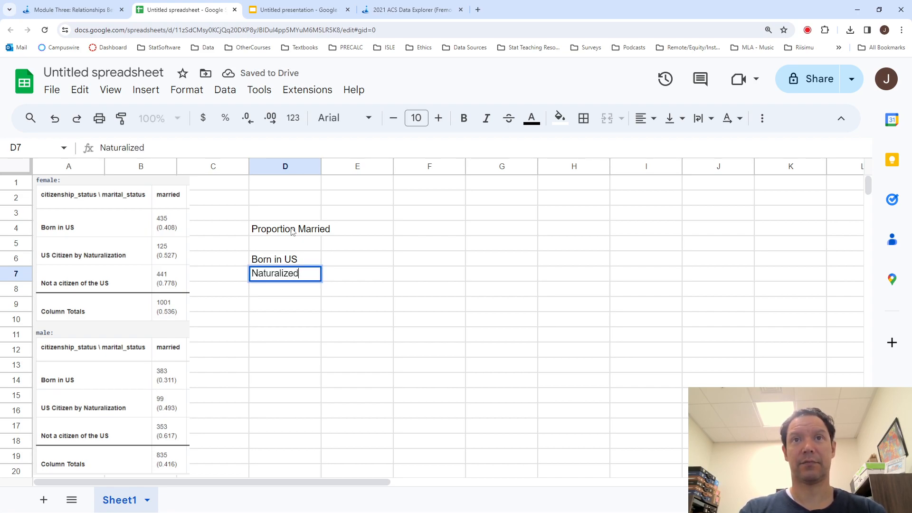
key("Return")
type("Not a ")
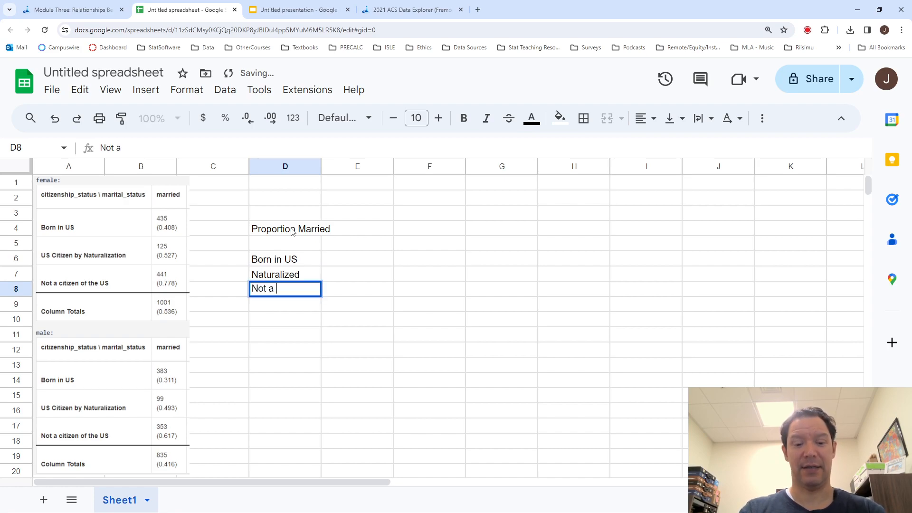
type("Citizen")
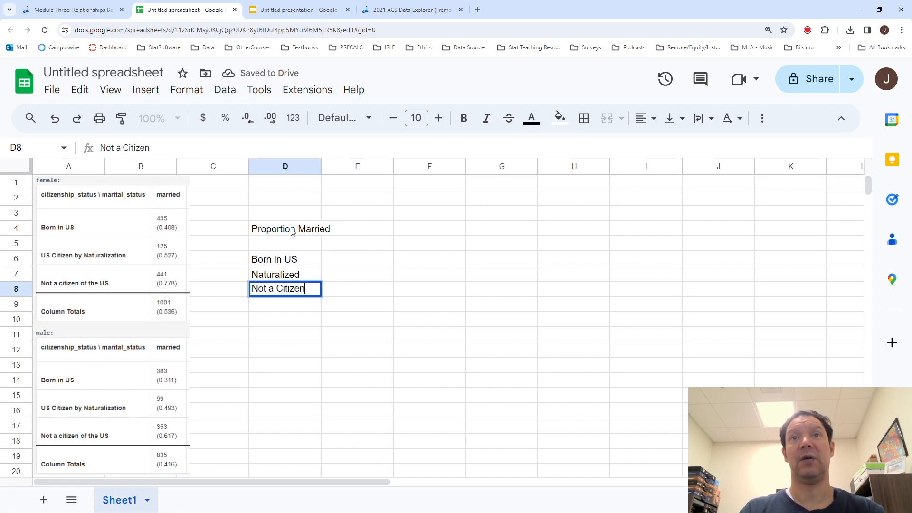
key("Return")
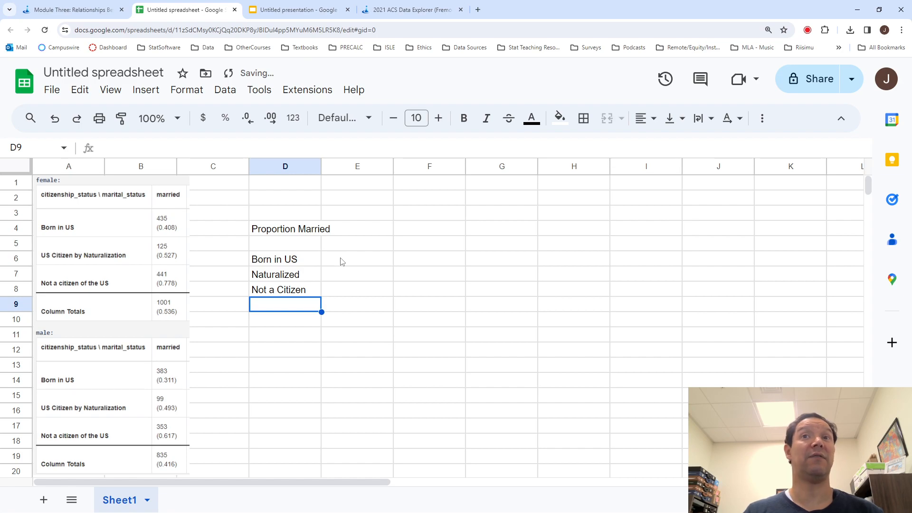
- Enter the column headings "Females" in cell E5 and "Males" in cell F5
left_click(338, 244)
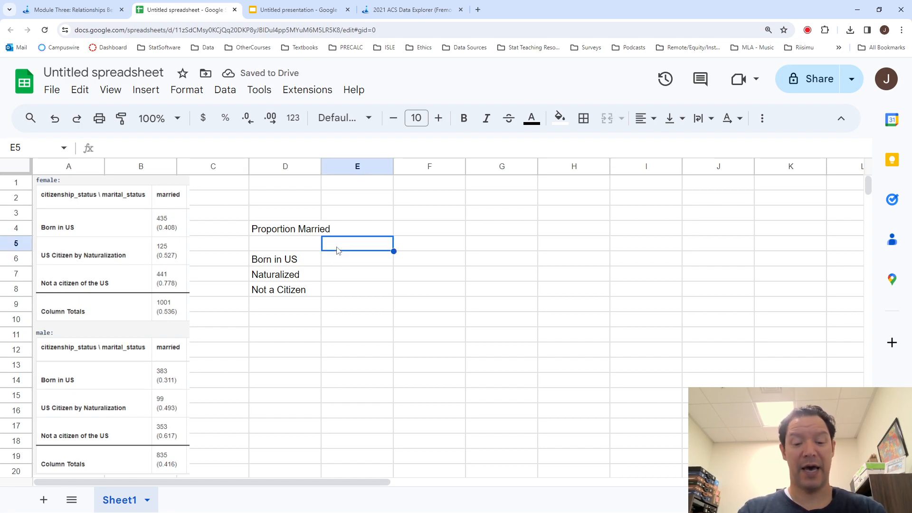
type("Fea")
key("BackSpace")
type("male")
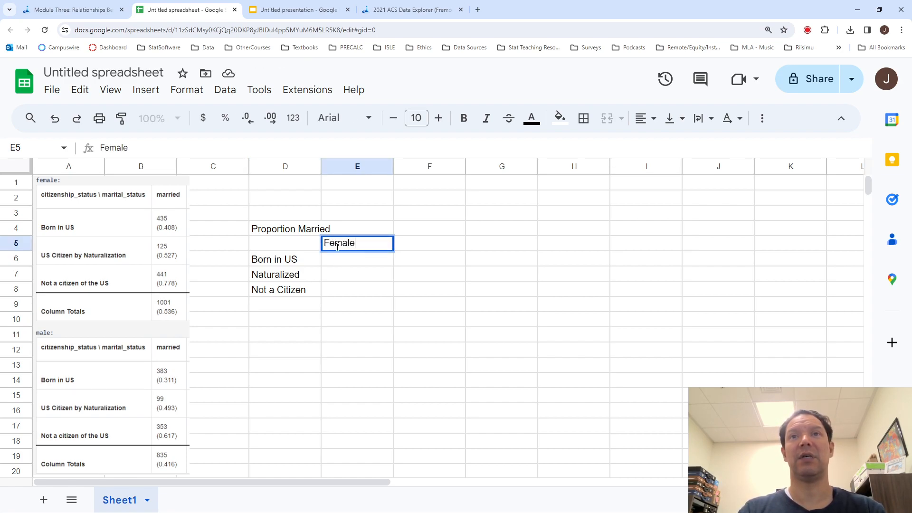
type("s")
key("Right")
type("Males")
key("Return")
- Fill the Females column in E6 to E8 with the married percentages 40.8%, 52.7% and 77.8%
key("Left")
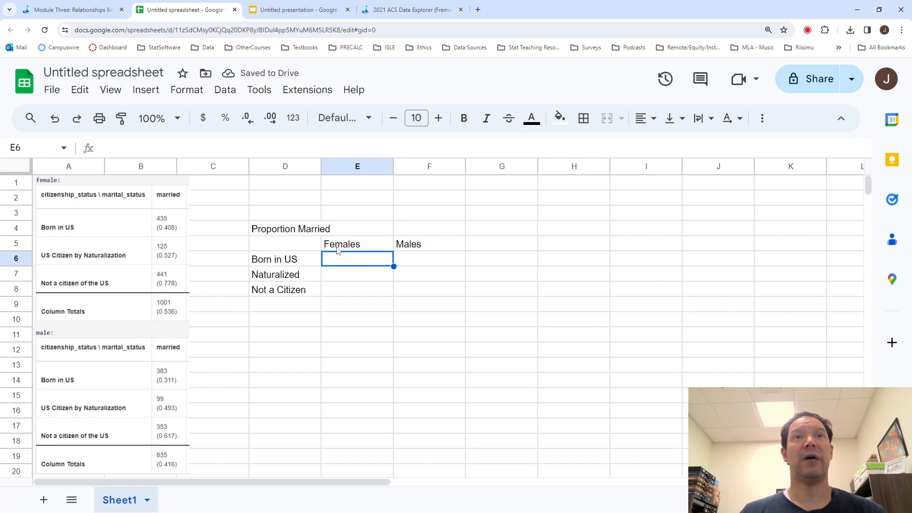
type("40.8%")
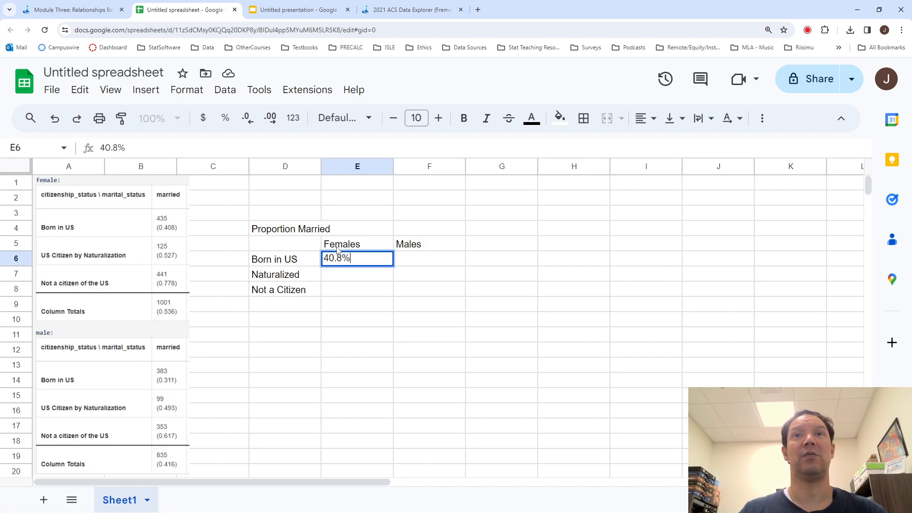
key("Return")
type("52")
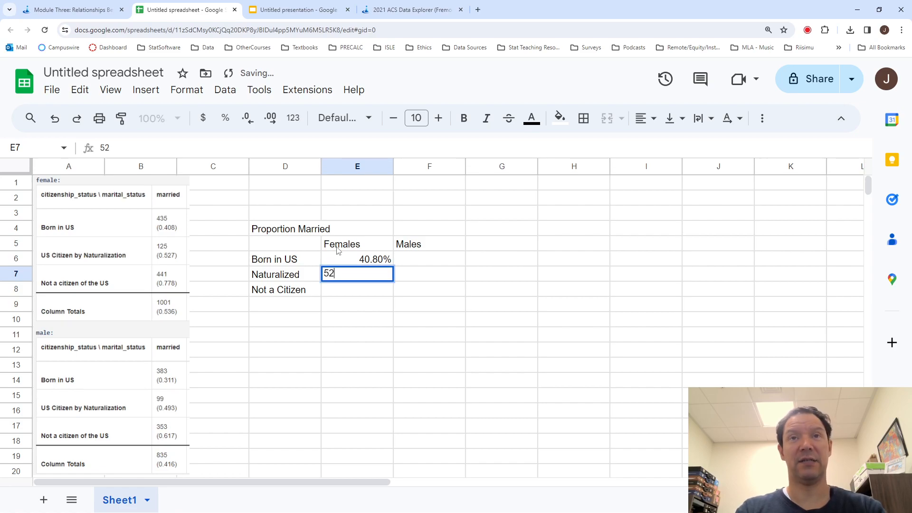
type(".7%")
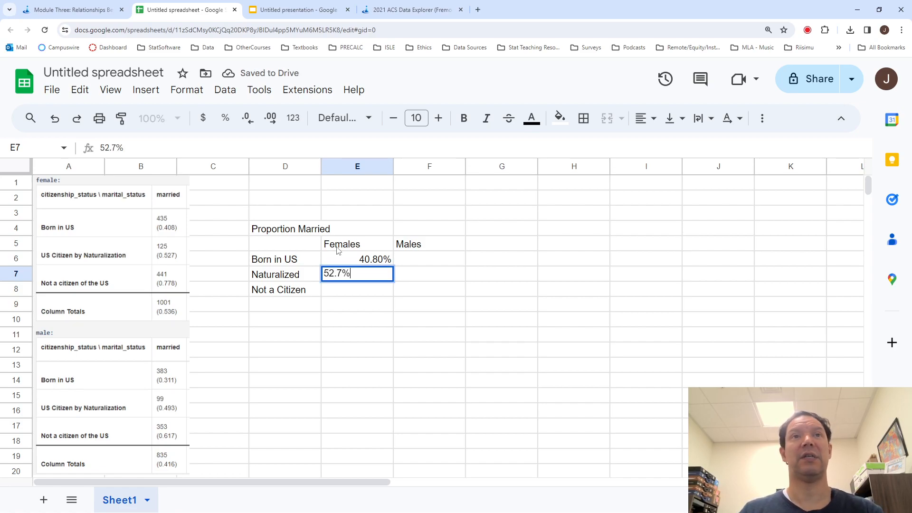
key("Return")
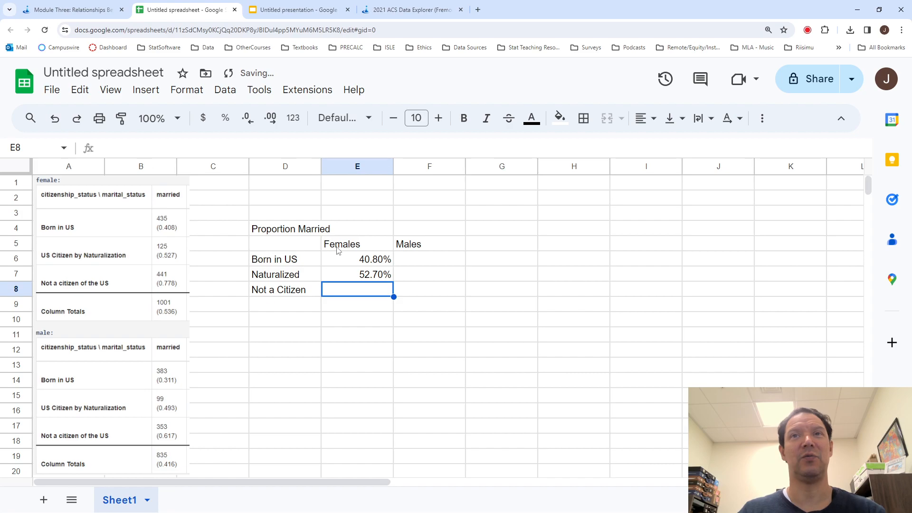
type("77")
right_click(337, 250)
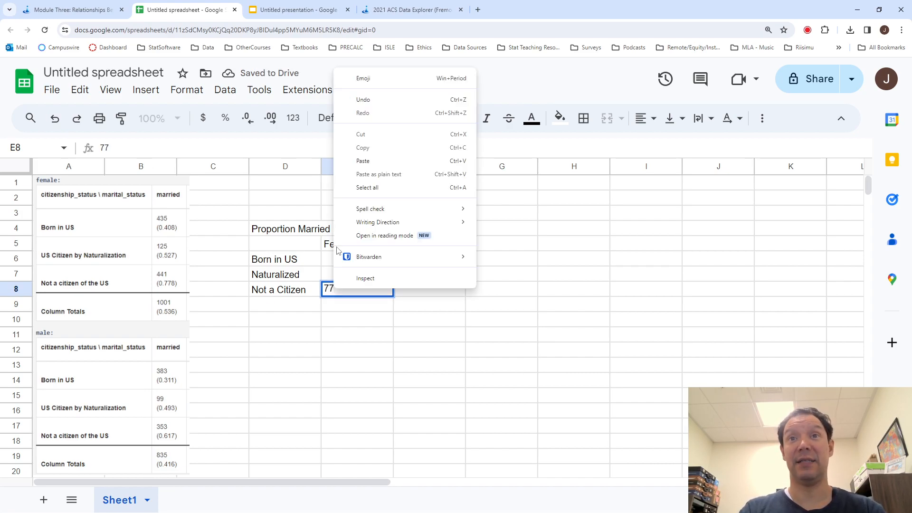
left_click(339, 291)
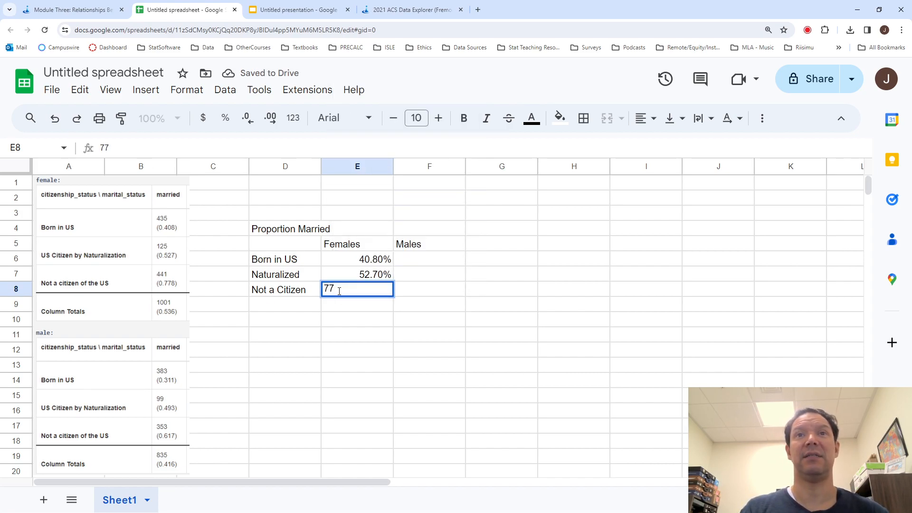
type(".8%")
- Extend the title in cell D4 to read "Proportion Married for 28-34 year olds"
left_click(319, 229)
left_click(338, 233)
left_click(297, 231)
left_click(197, 149)
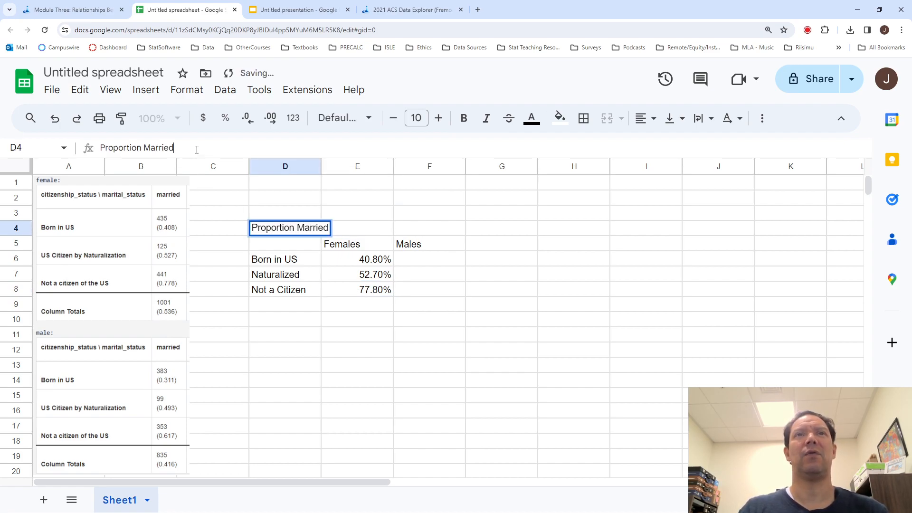
type("for 2")
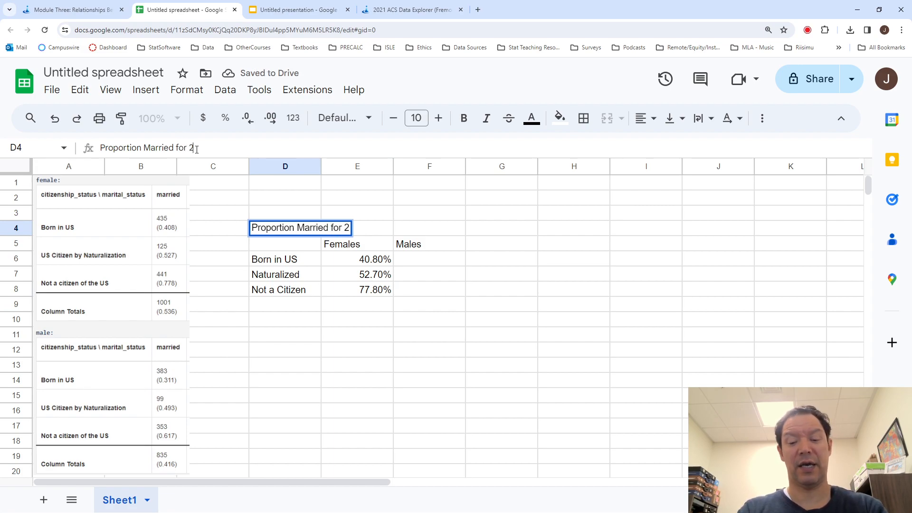
type("8-34 year olds")
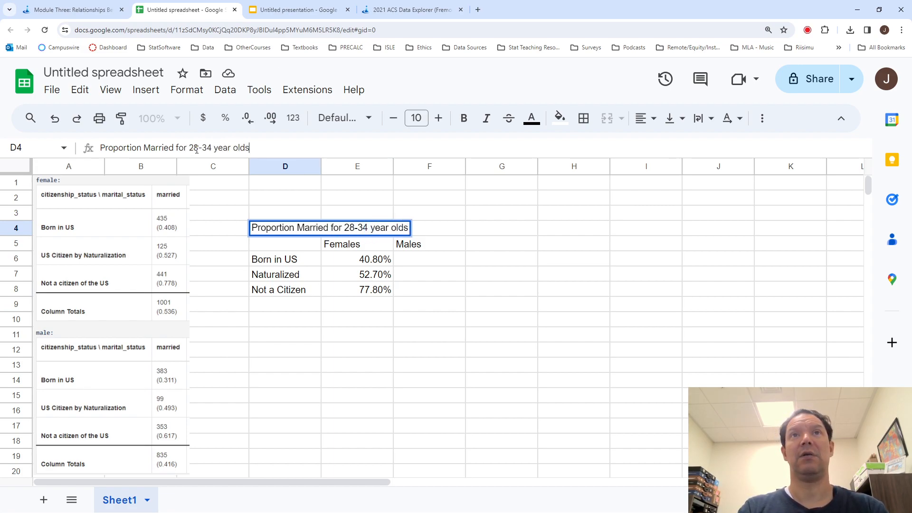
key("Return")
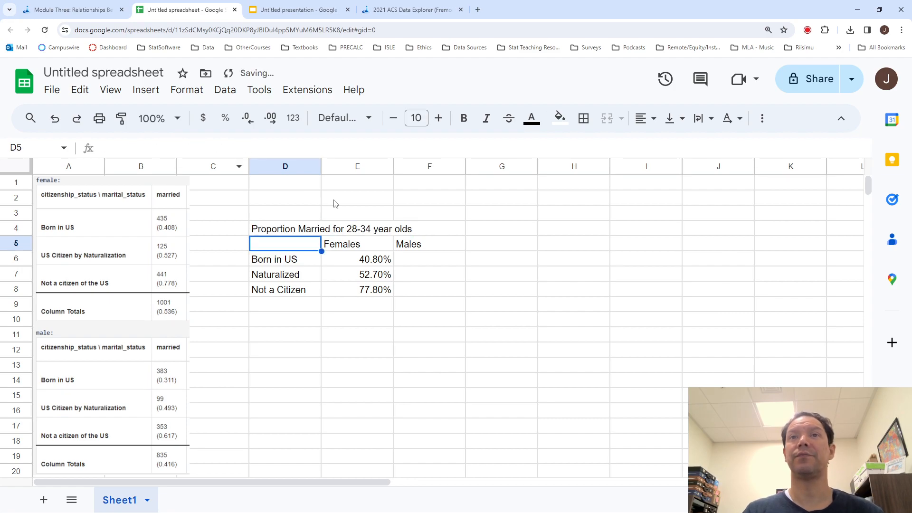
- Fill the Males column in F6 to F8 with the married percentages 31.1%, 49.3% and 61.7%
left_click(419, 267)
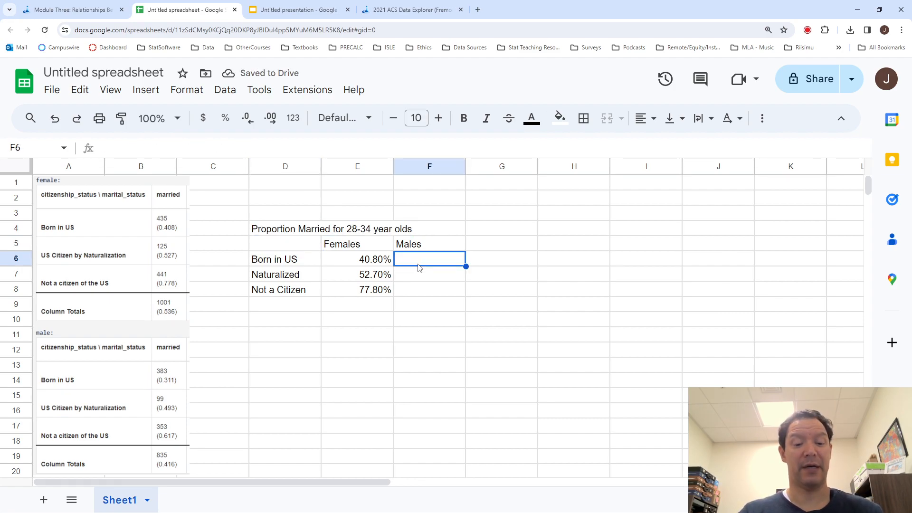
type("31.10%")
key("Return")
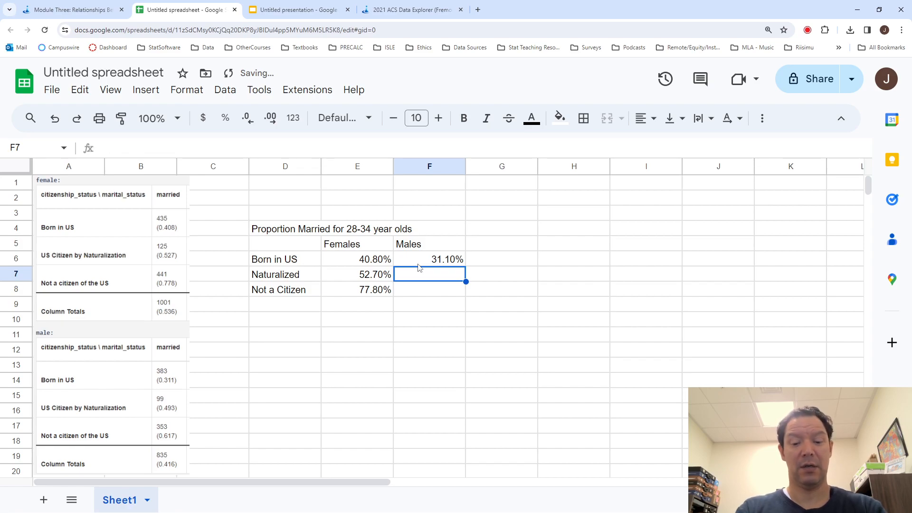
type("49.3")
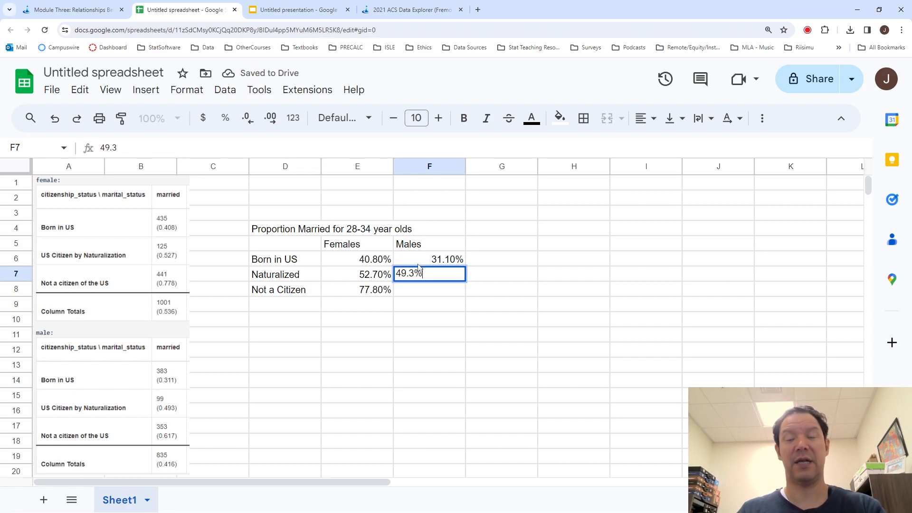
key("Return")
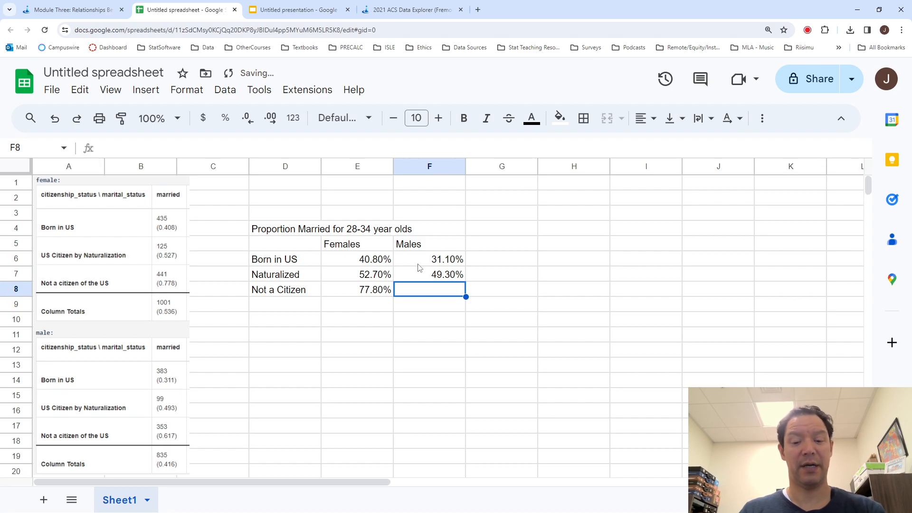
type("61.7%")
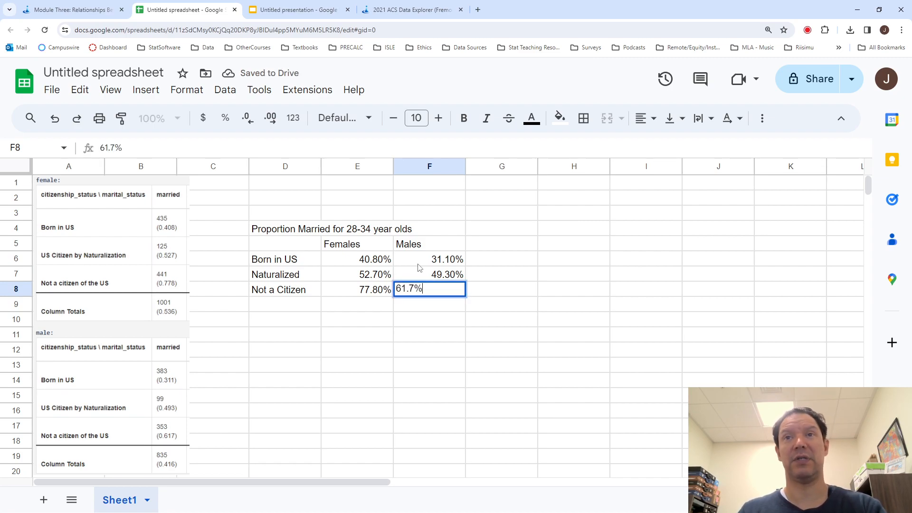
key("Return")
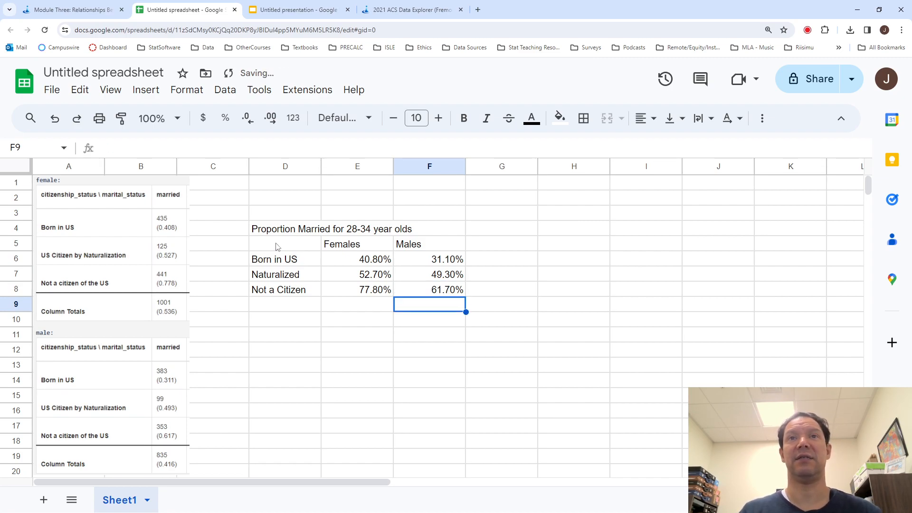
- Apply all borders to the table range D5:F8
left_click_drag(278, 247, 458, 290)
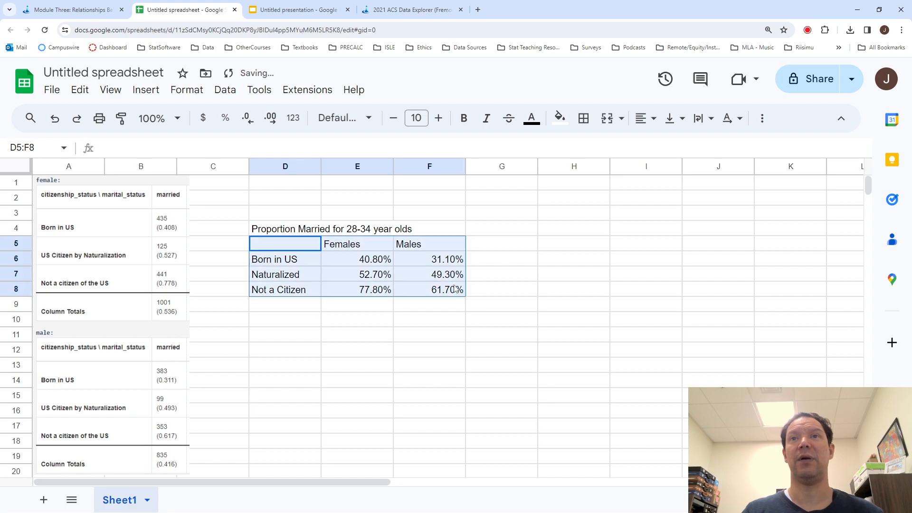
left_click(580, 127)
left_click(591, 150)
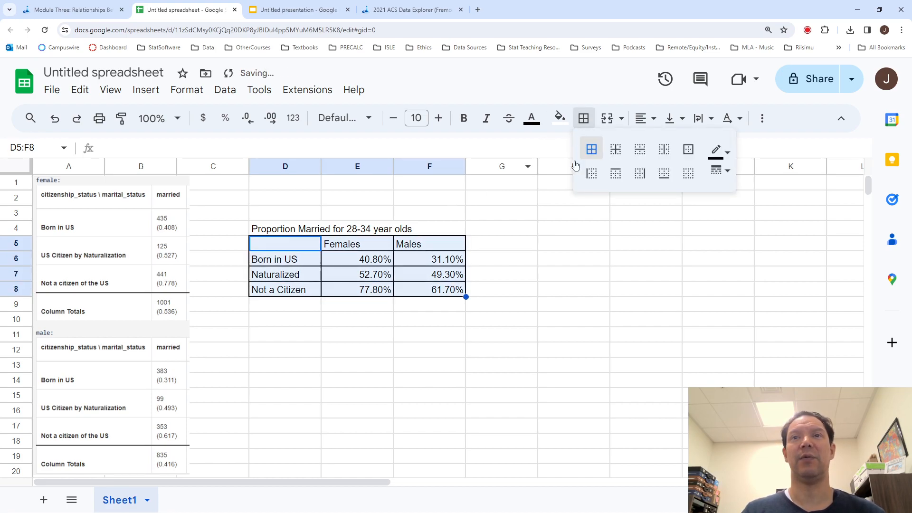
- Round the percentages in E6:F8 to whole numbers by removing both decimal places
left_click(442, 289)
left_click_drag(441, 290, 357, 267)
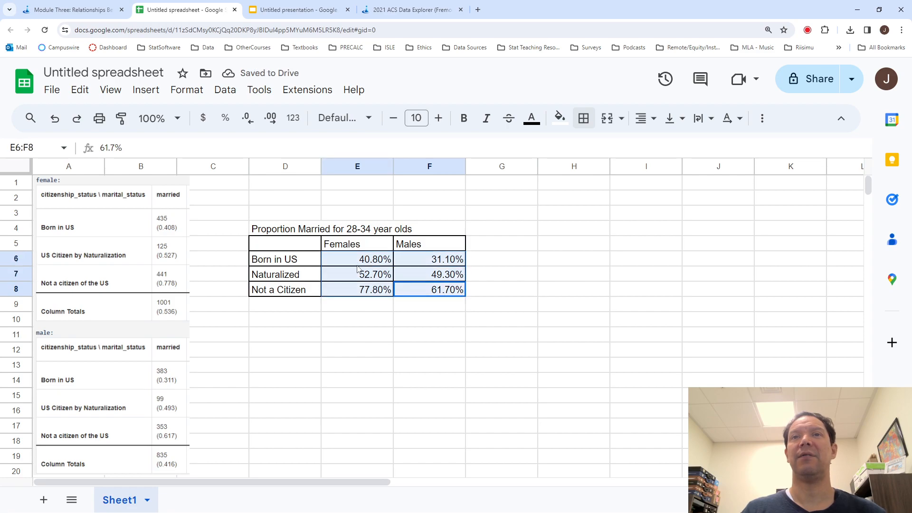
double_click(357, 265)
left_click(351, 266)
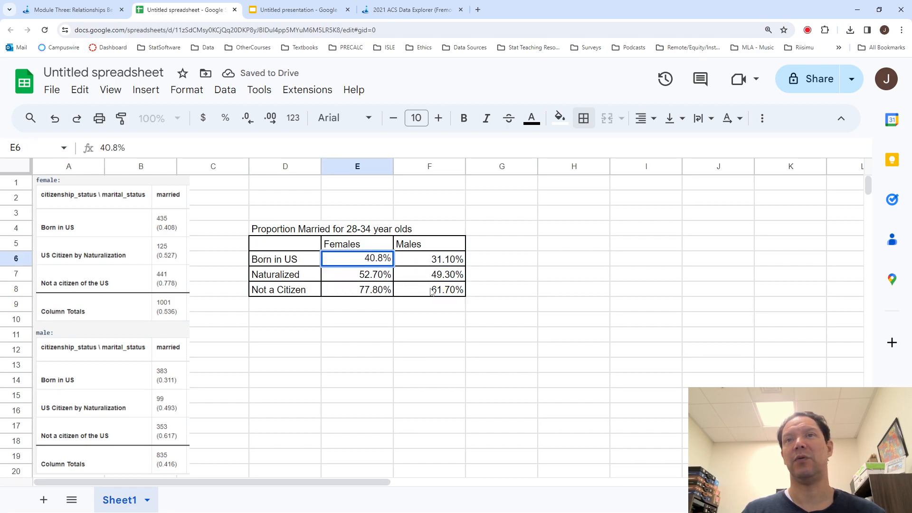
left_click_drag(431, 291, 357, 260)
left_click(248, 119)
left_click(251, 122)
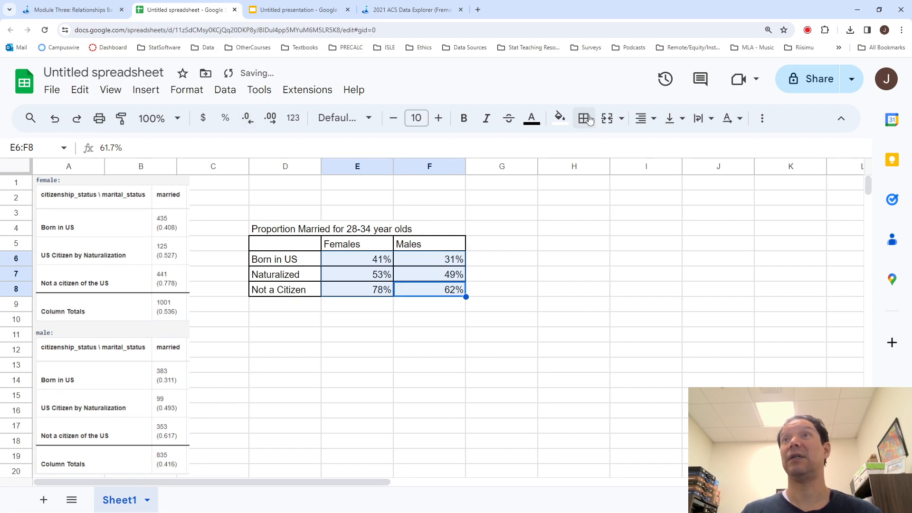
- Centre the percentages in E6:F8 and the Females and Males headers in E5:F5 horizontally
left_click(641, 119)
left_click(662, 148)
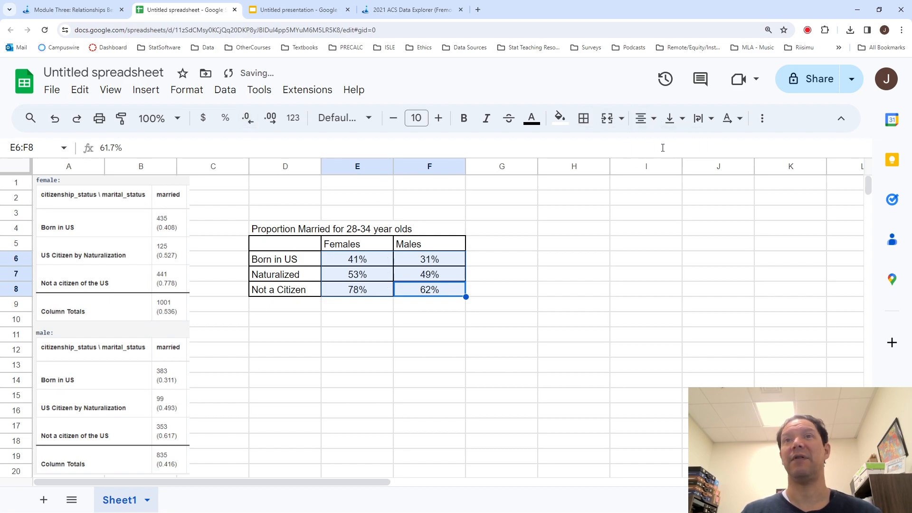
left_click(395, 315)
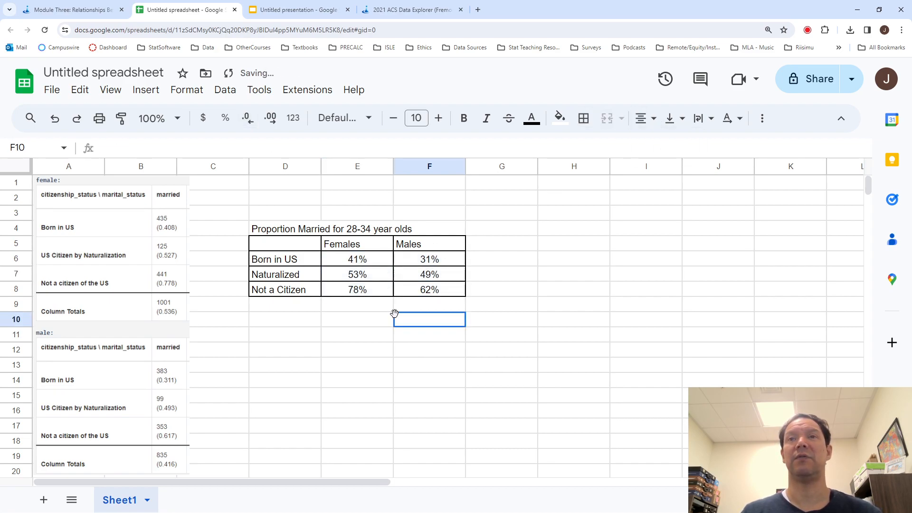
left_click(348, 249)
left_click_drag(383, 246, 431, 246)
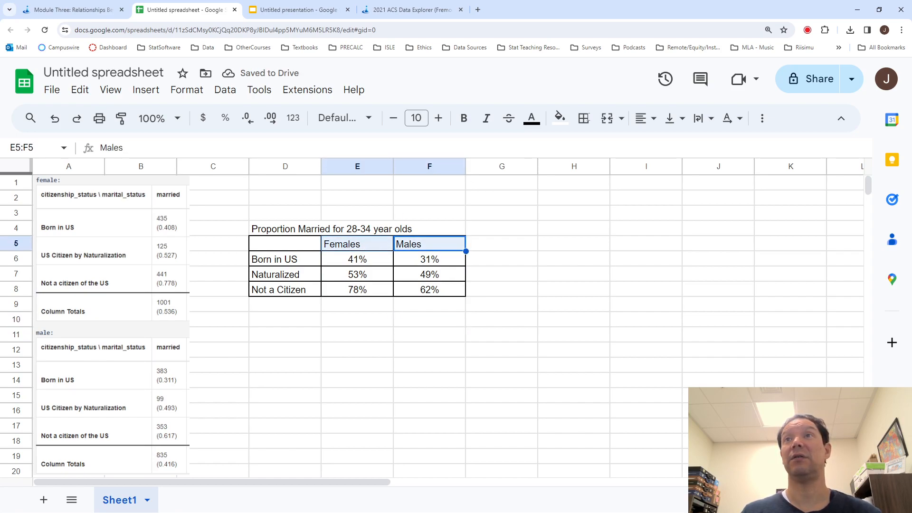
left_click(645, 118)
left_click(668, 146)
left_click(573, 289)
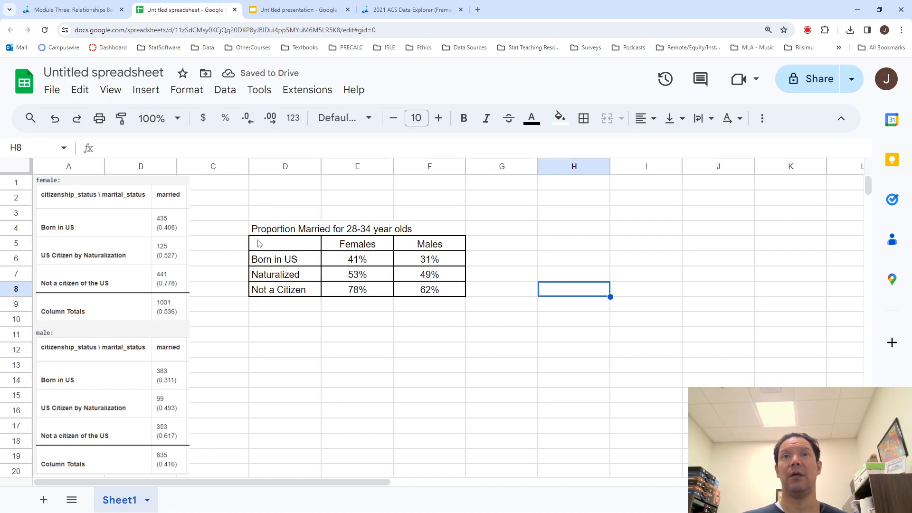
- Copy the titled table D4:F8 and paste it unlinked onto slide 2 of the Google Slides presentation
left_click_drag(257, 232, 432, 296)
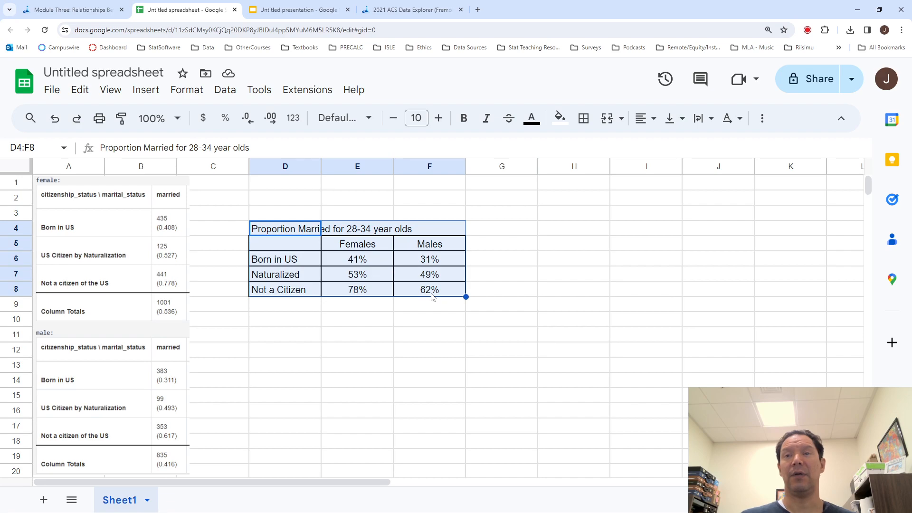
key("ctrl+c")
left_click(297, 9)
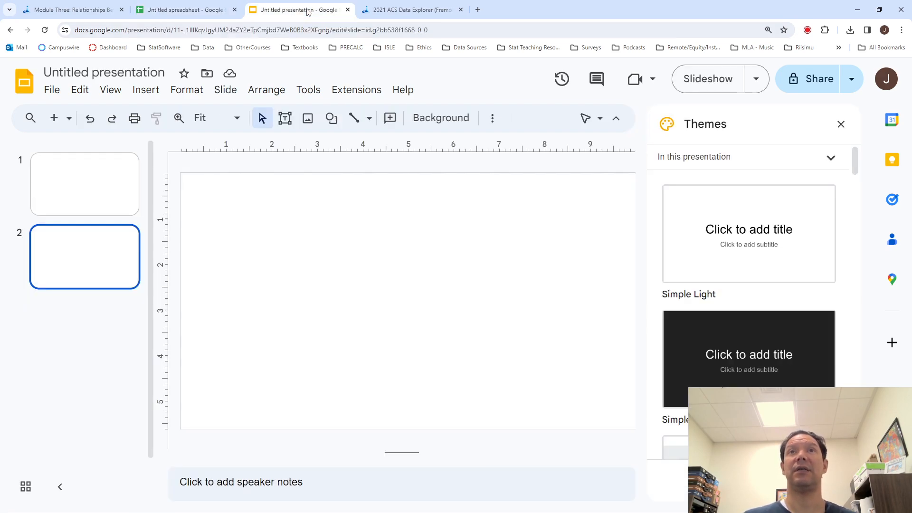
key("ctrl+v")
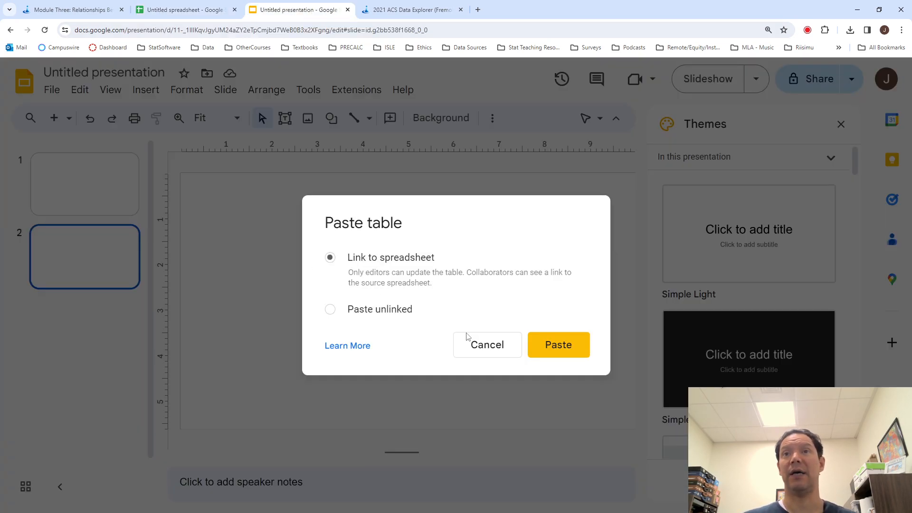
left_click(329, 309)
left_click(558, 342)
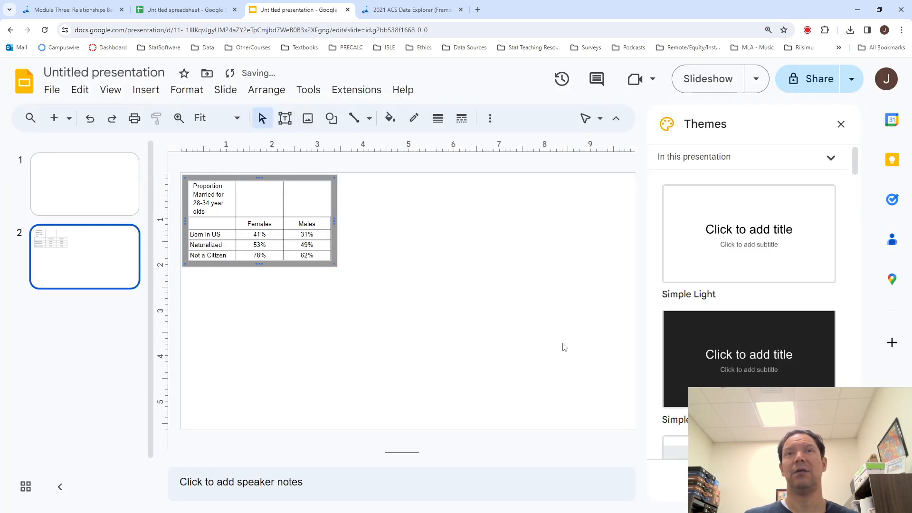
left_click(438, 296)
left_click(312, 248)
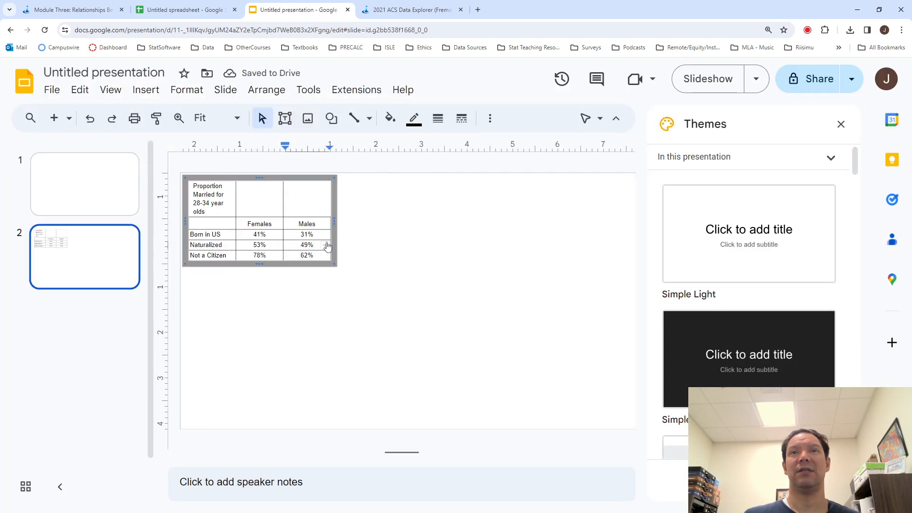
- Return to the spreadsheet and paste a duplicate of the copied table starting at cell D10
left_click(212, 14)
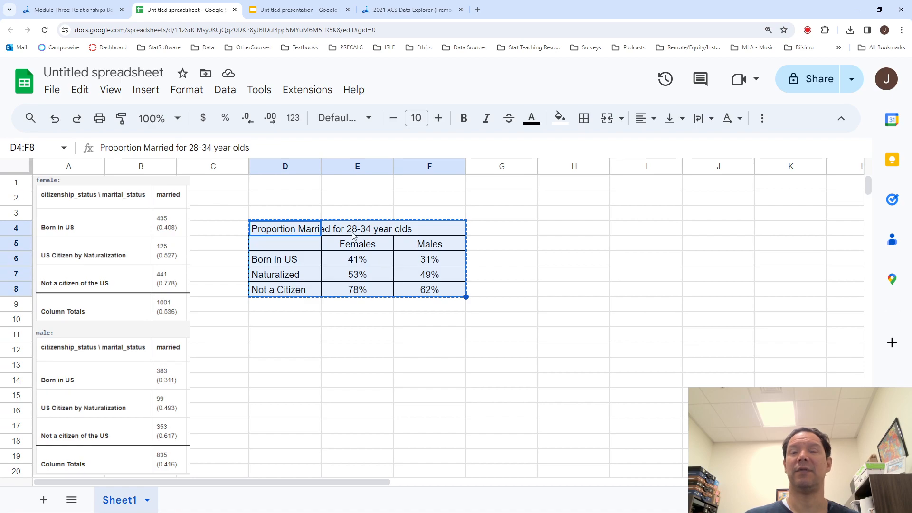
left_click(366, 359)
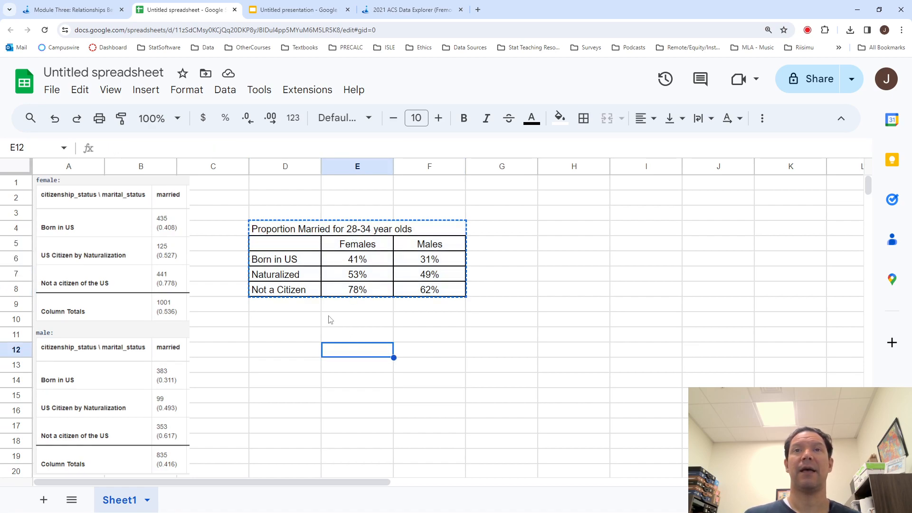
left_click(272, 325)
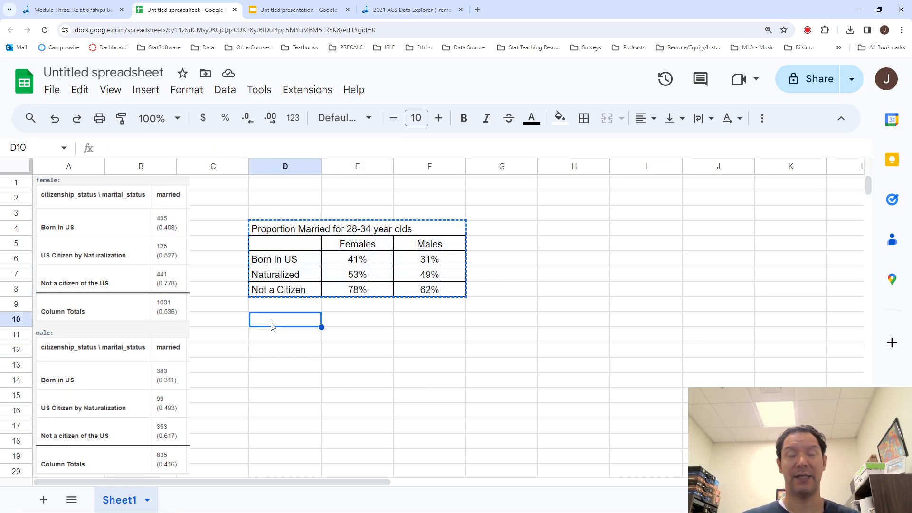
key("ctrl+v")
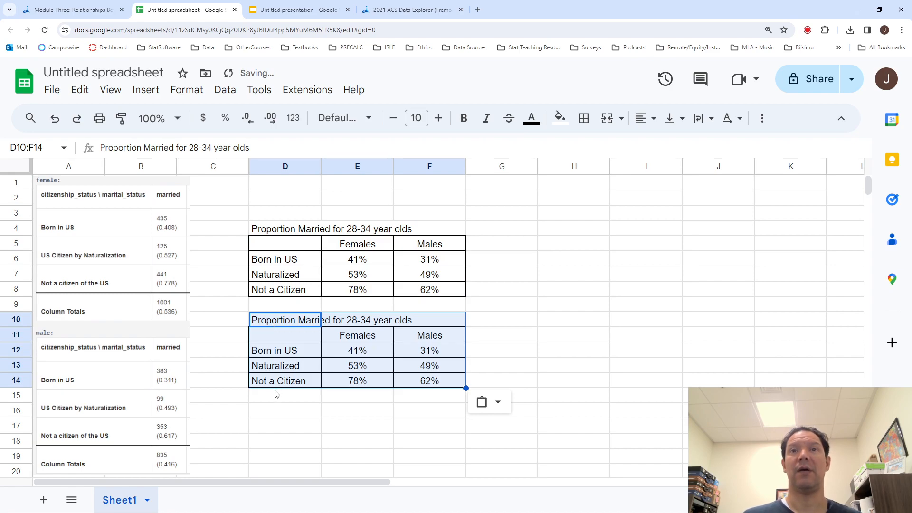
left_click(295, 414)
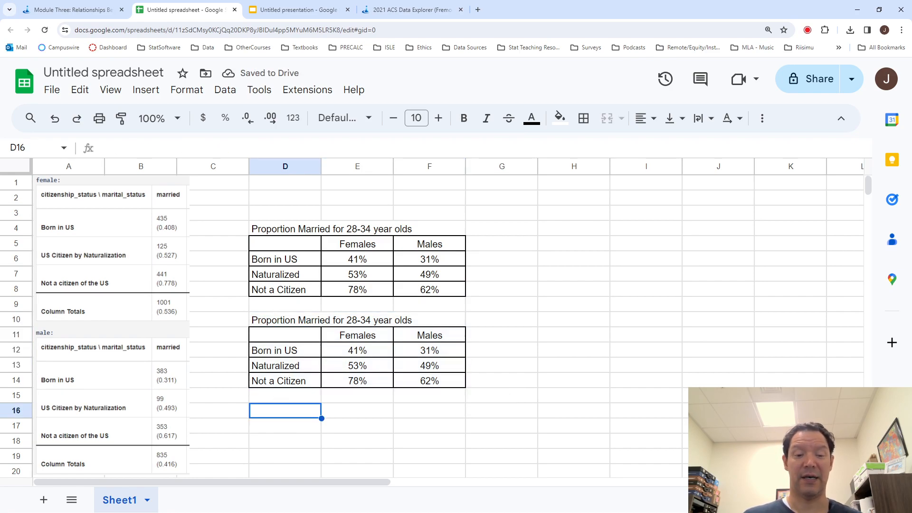
- Switch to Snip & Sketch and capture a rectangular snip of the upper table with its title, D4:F8
key("alt+Tab")
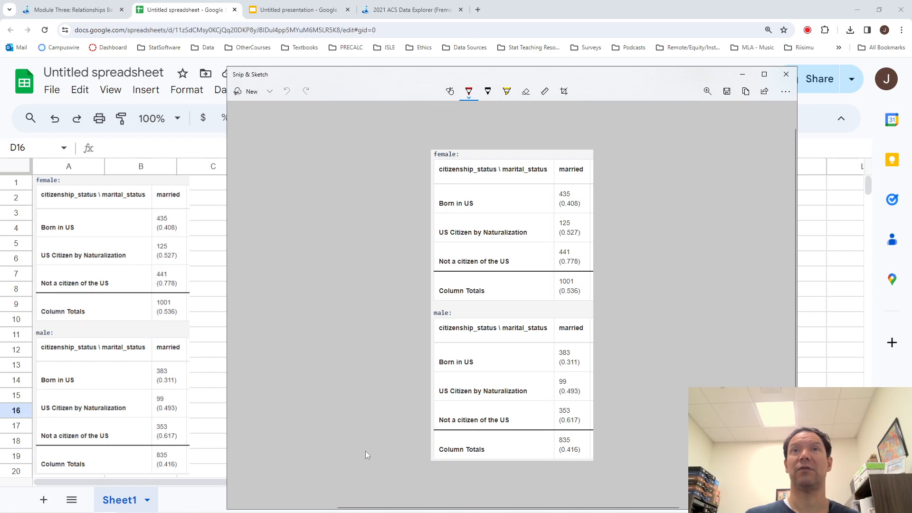
left_click(252, 93)
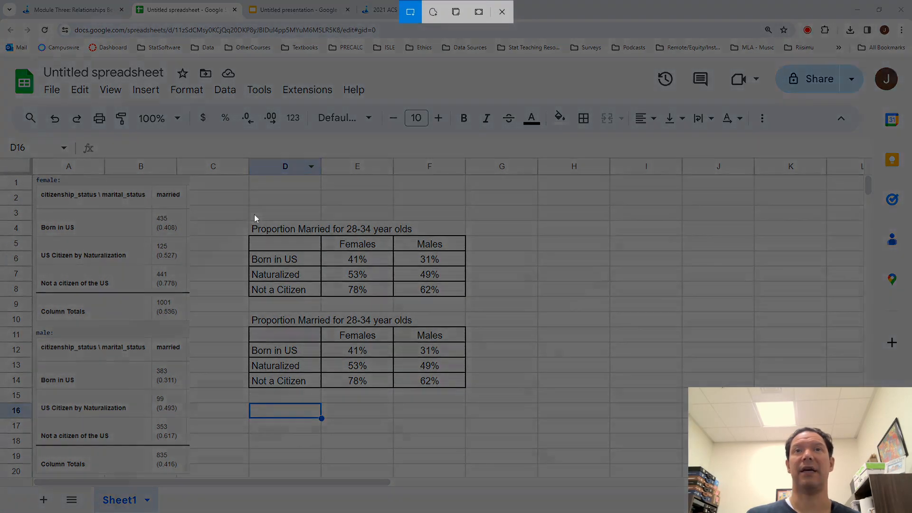
mouse_move(247, 220)
left_mouse_down()
mouse_move(410, 308)
mouse_move(467, 298)
left_mouse_up()
- Replace the table on slide 2 of the presentation with the snipped image, placed in the lower middle of the slide
left_click(274, 7)
left_click(418, 274)
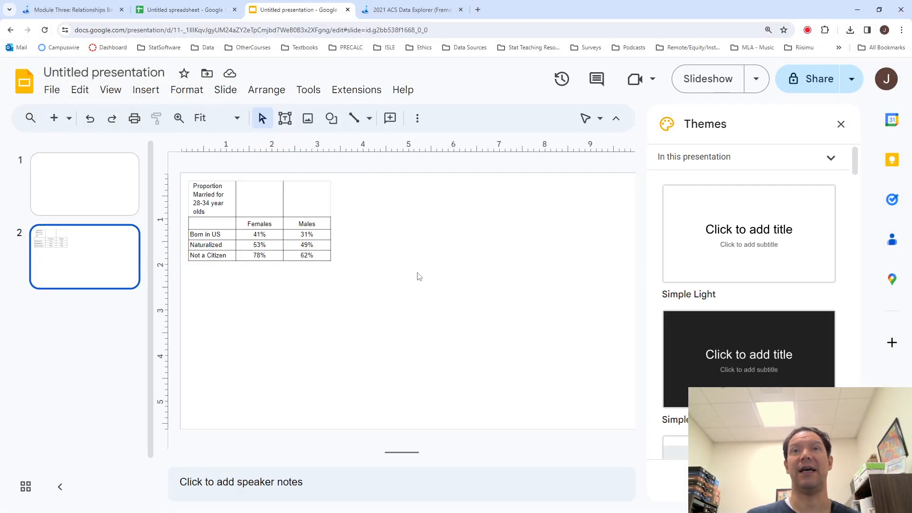
left_click(317, 264)
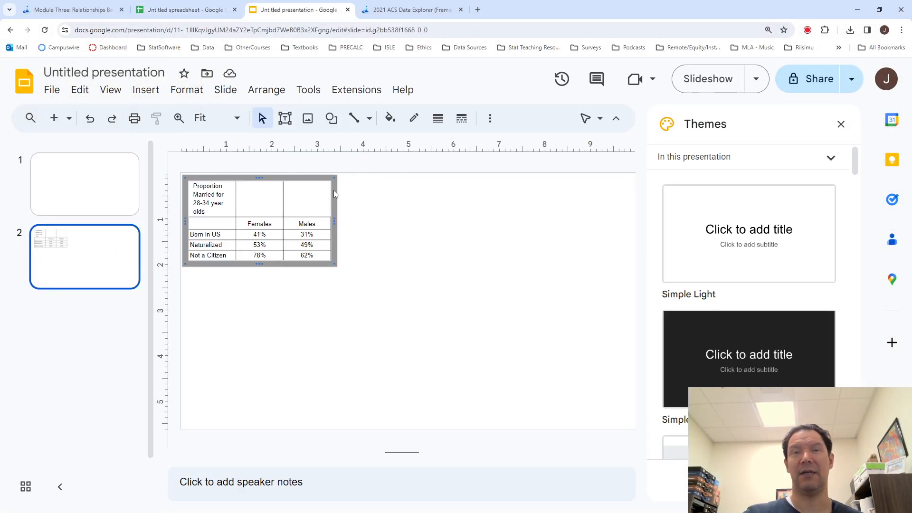
key("Delete")
key("ctrl+v")
left_click_drag(364, 214, 452, 339)
left_click(448, 287)
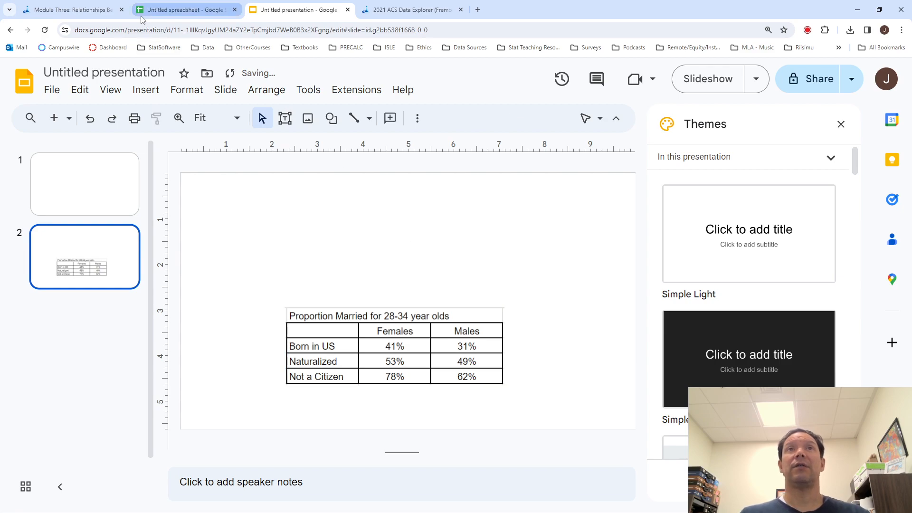
- Return to the spreadsheet, insert a column chart of D5:F8, and move it down to uncover the table title
left_click(176, 10)
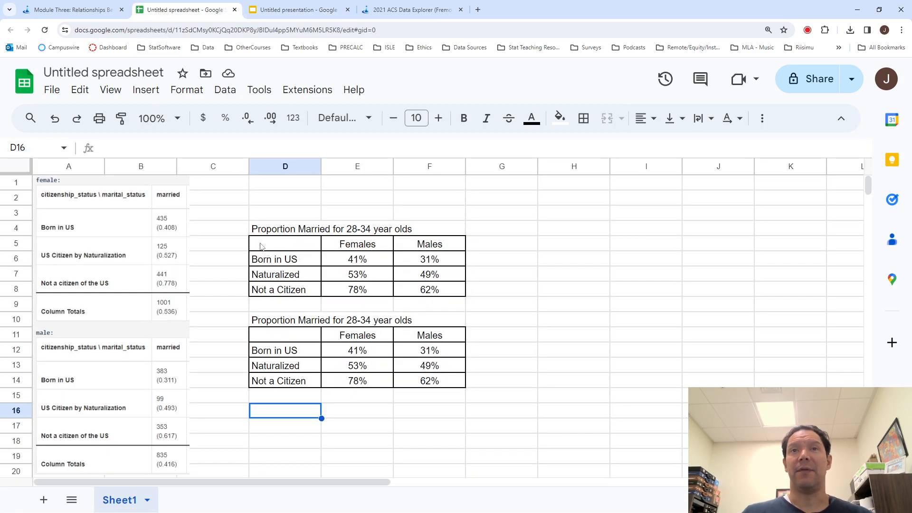
left_click_drag(261, 246, 432, 296)
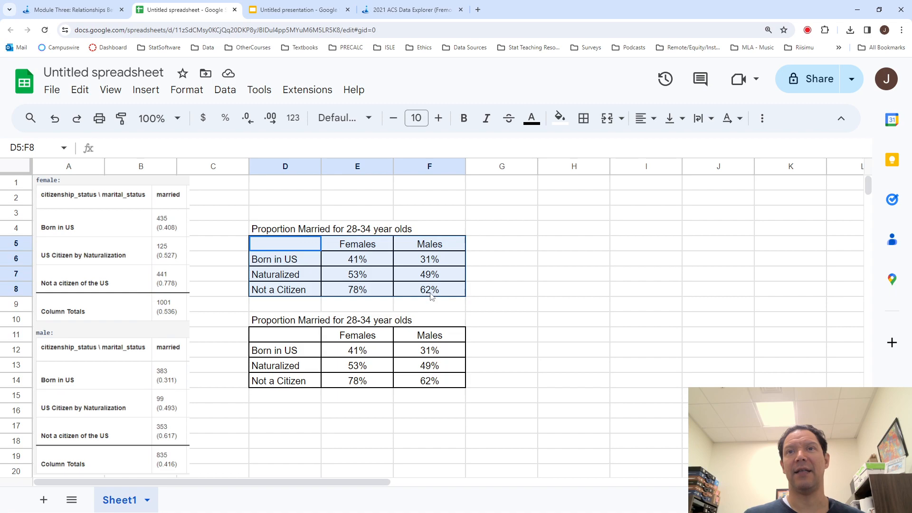
left_click(145, 89)
left_click(168, 228)
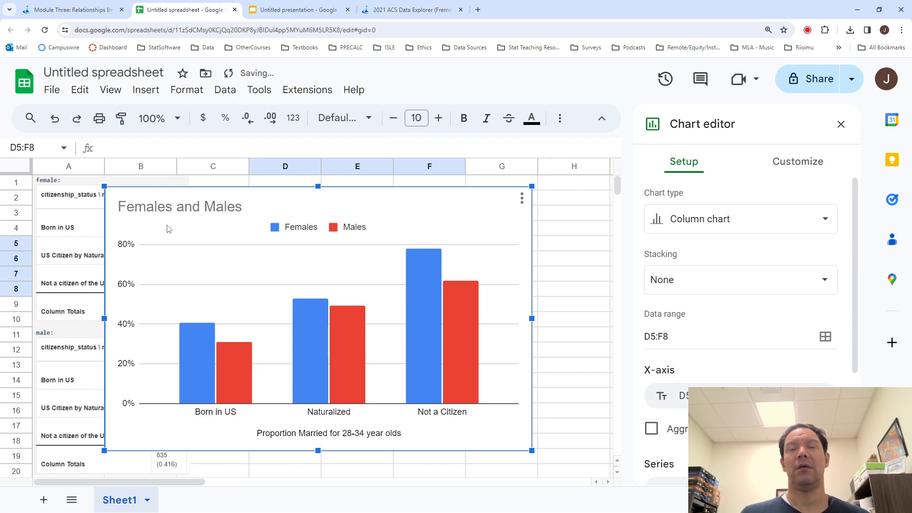
left_click(204, 213)
double_click(234, 211)
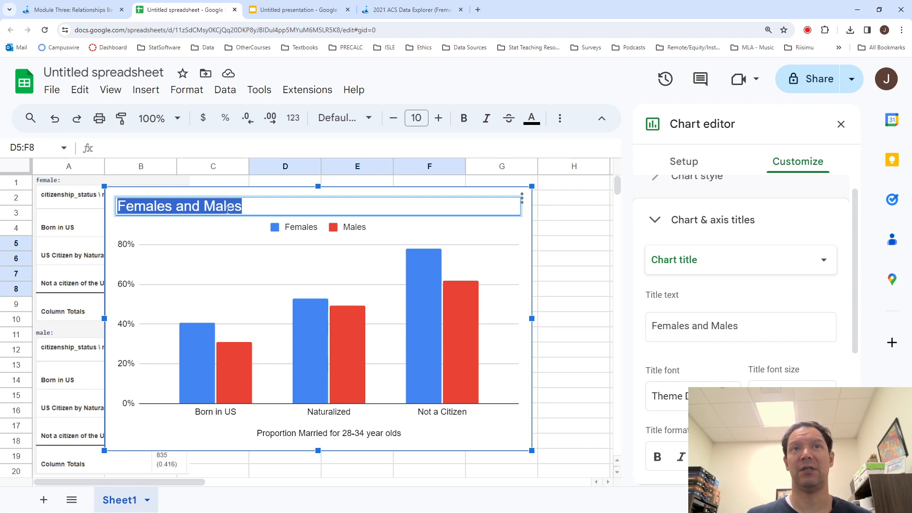
left_click_drag(302, 193, 402, 294)
- Replace the chart title with the text copied from cell D4, "Proportion Married for 28-34 year olds"
double_click(374, 228)
left_click(280, 228)
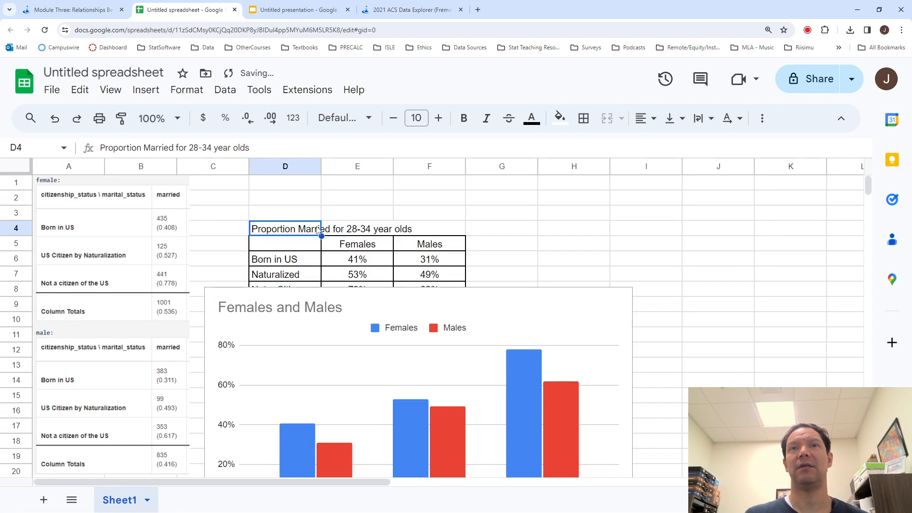
left_click(261, 147)
left_click_drag(260, 147, 70, 149)
key("ctrl+c")
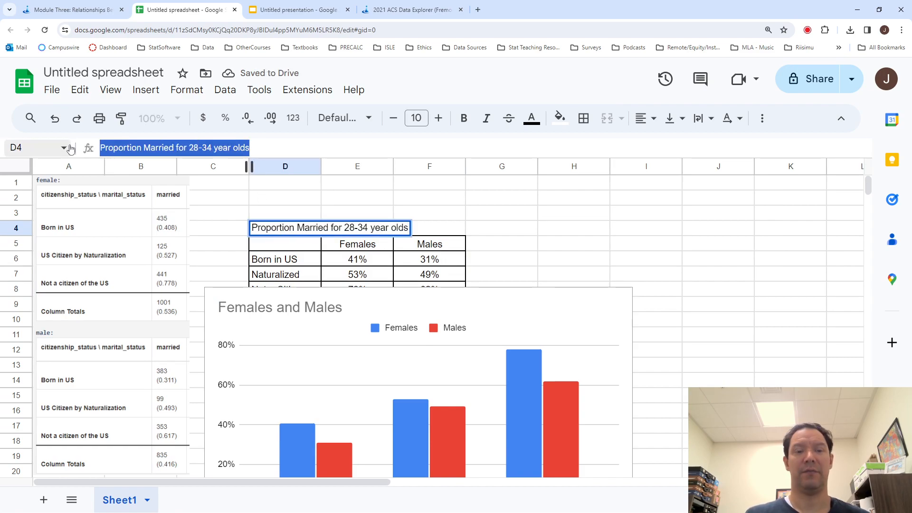
scroll(262, 310, "down", 1)
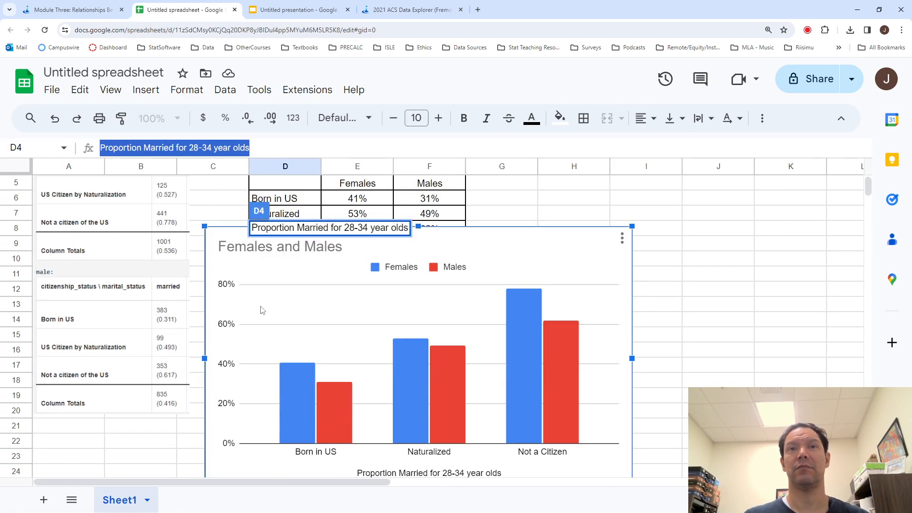
double_click(265, 245)
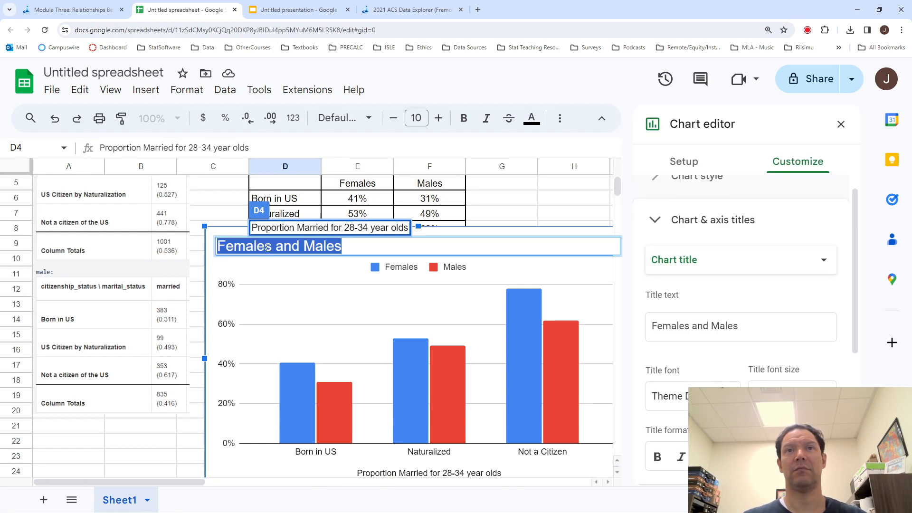
key("ctrl+v")
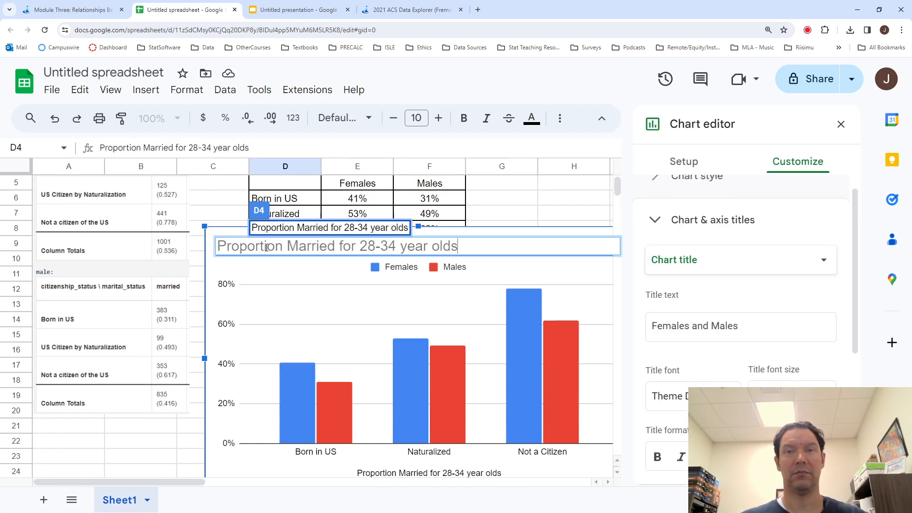
left_click(562, 207)
left_click(679, 273)
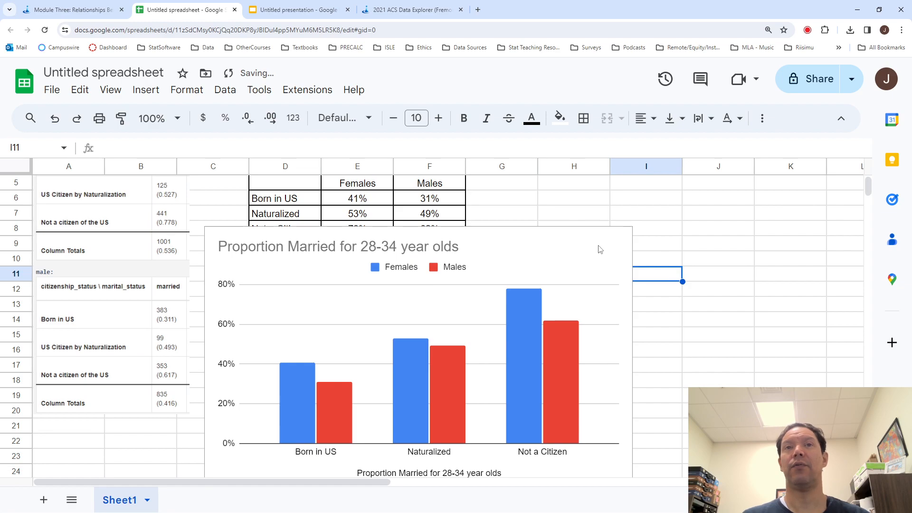
- Resize the chart to span about columns C to G and place it just below the upper table, starting at row 9
left_click(534, 242)
left_click_drag(534, 242, 531, 275)
scroll(531, 276, "down", 1)
left_click_drag(634, 226, 535, 285)
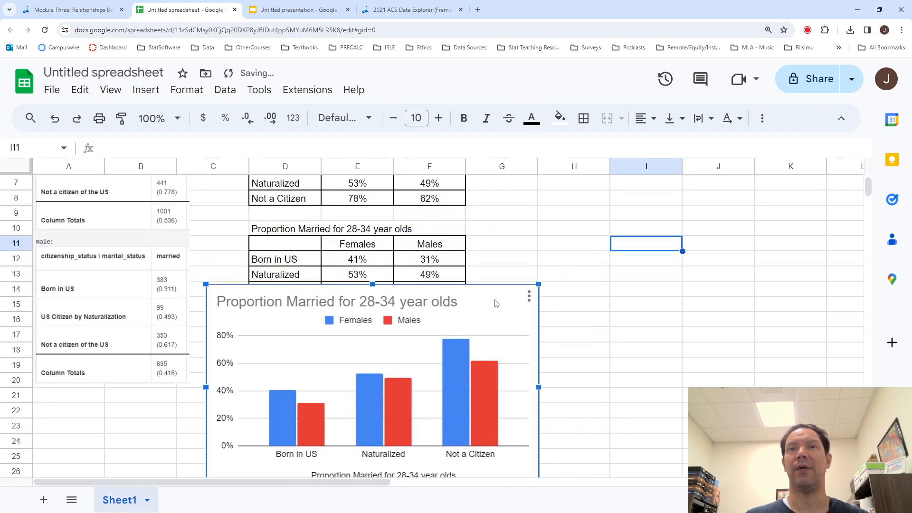
left_click_drag(370, 275, 372, 213)
- Add data labels to all series of the "Proportion Married for 28-34 year olds" column chart and close the chart editor
mouse_move(454, 293)
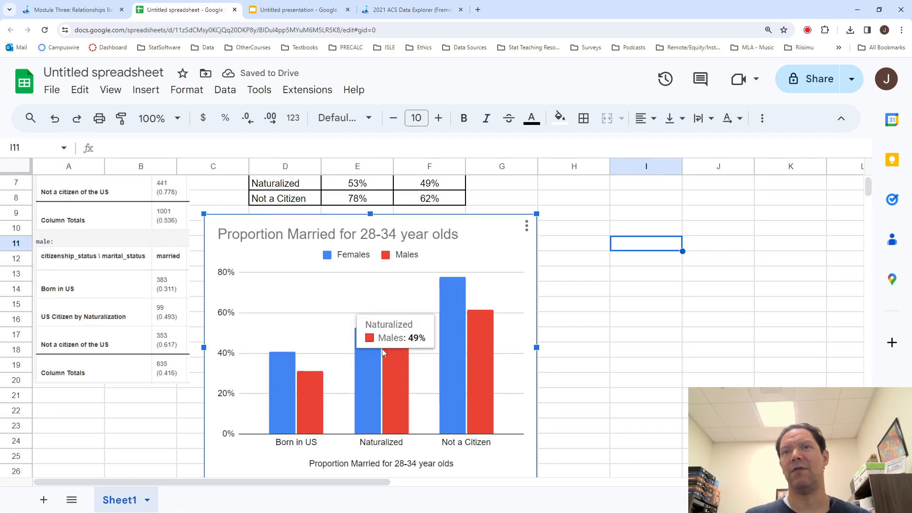
left_click(526, 226)
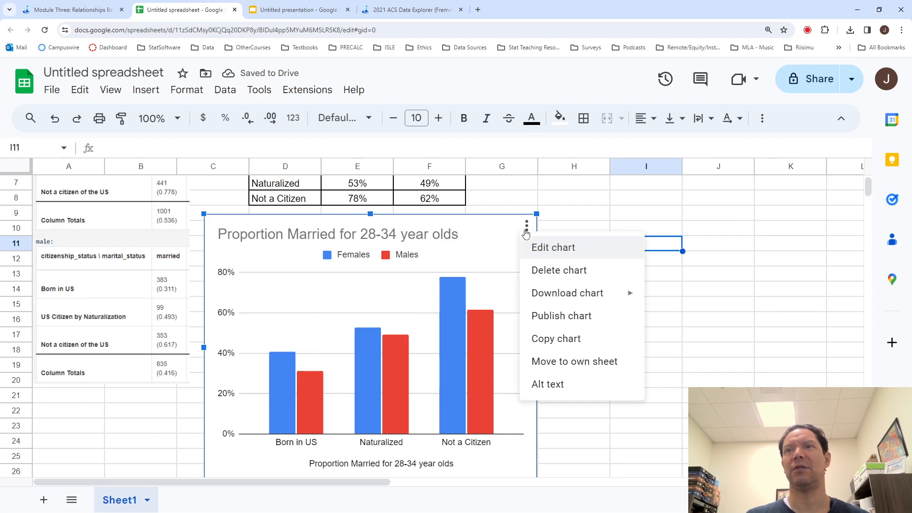
left_click(540, 251)
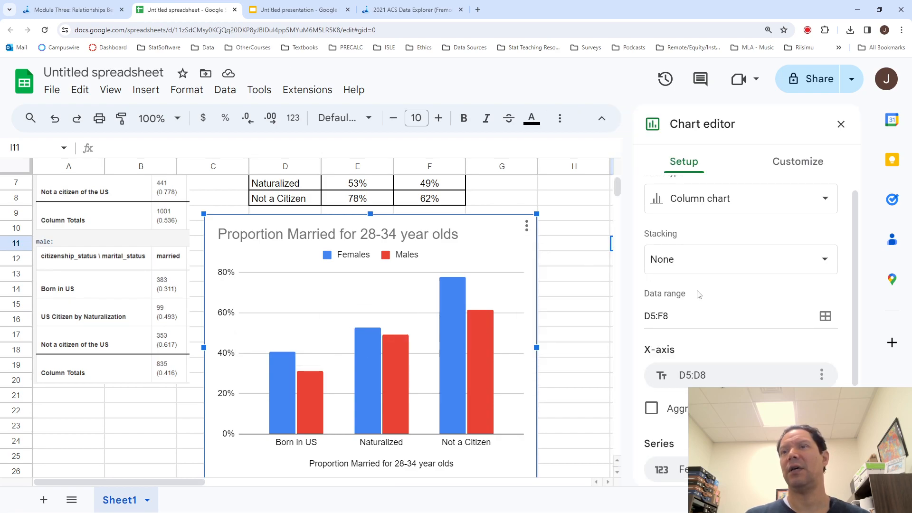
scroll(698, 294, "down", 2)
left_click(801, 163)
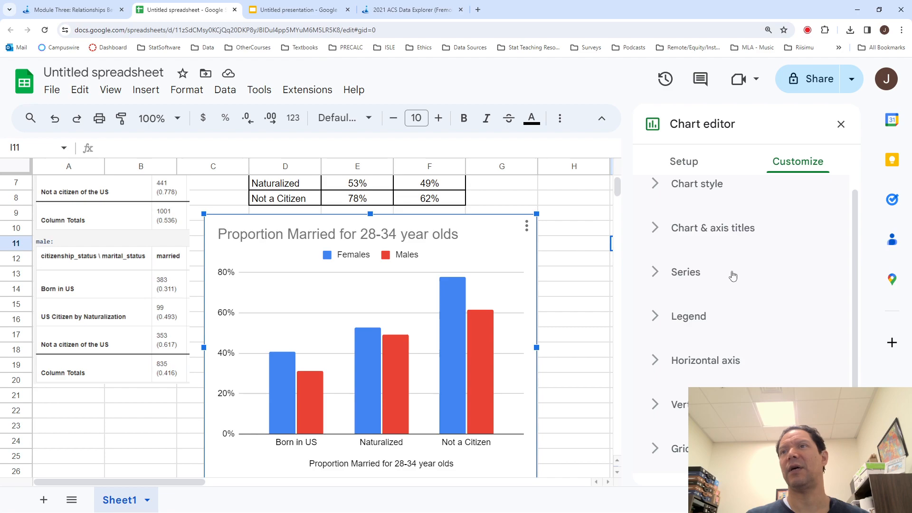
left_click(678, 271)
scroll(721, 348, "down", 3)
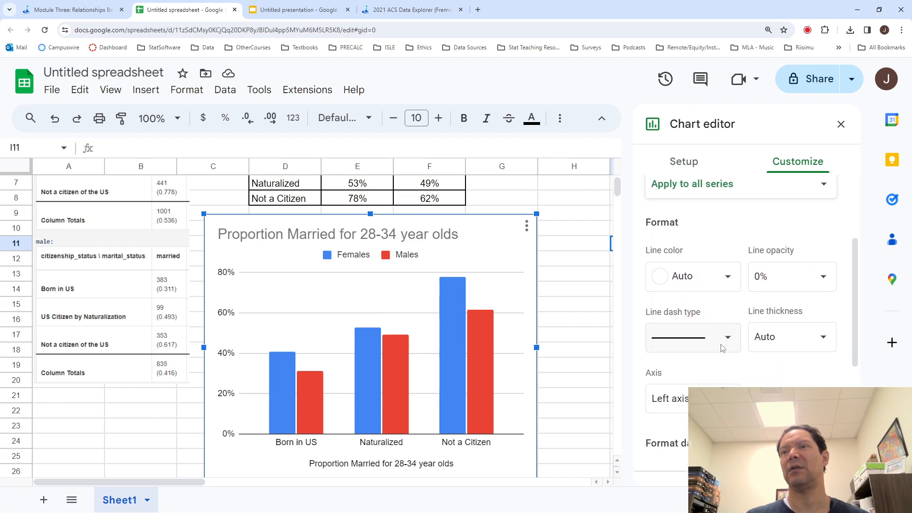
left_click(654, 453)
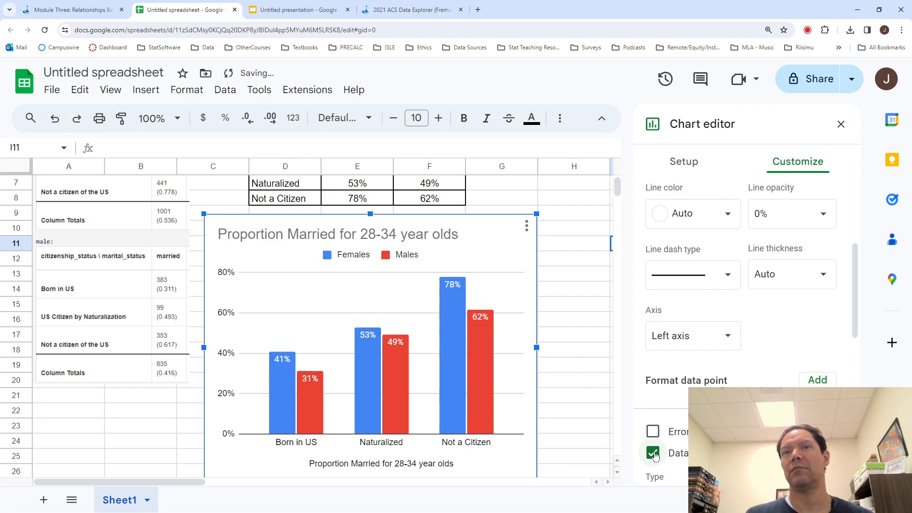
left_click(841, 124)
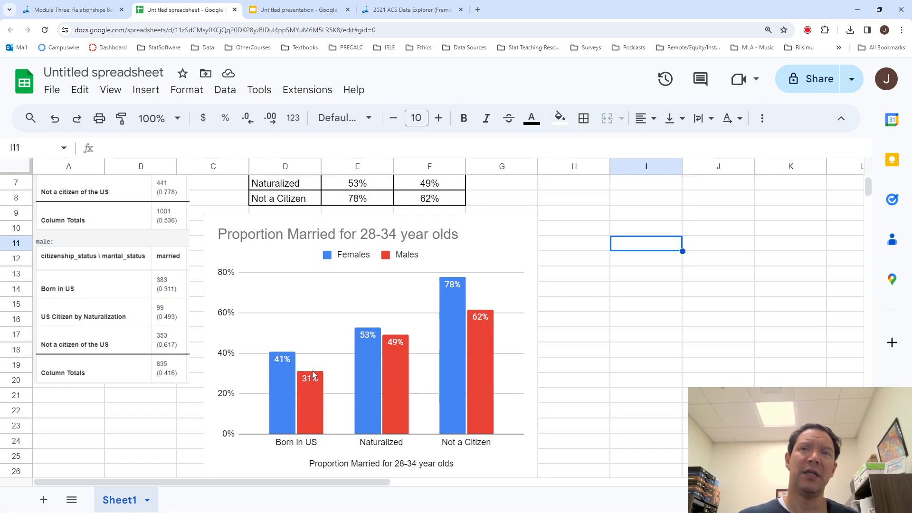
- Copy the table in D5:F8 and paste it transposed starting at cell I5
scroll(457, 315, "up", 1)
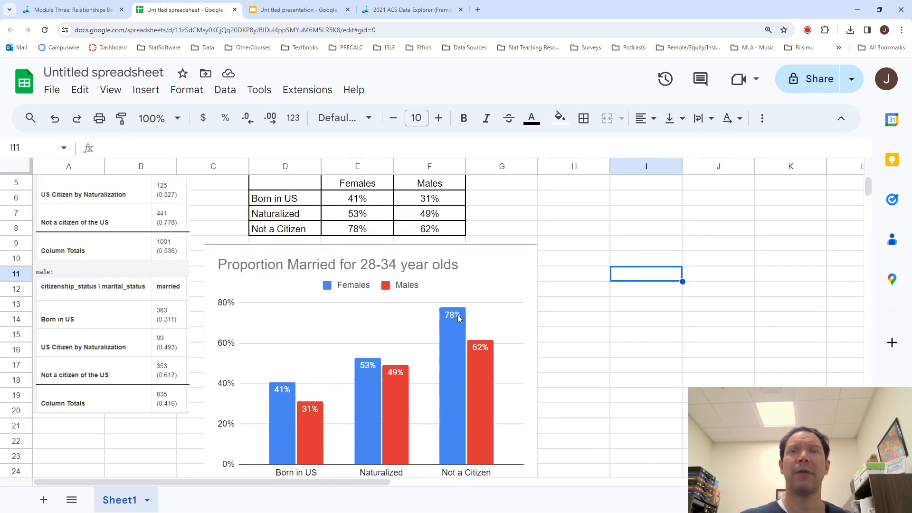
scroll(458, 317, "up", 1)
left_click_drag(445, 260, 277, 220)
key("ctrl+c")
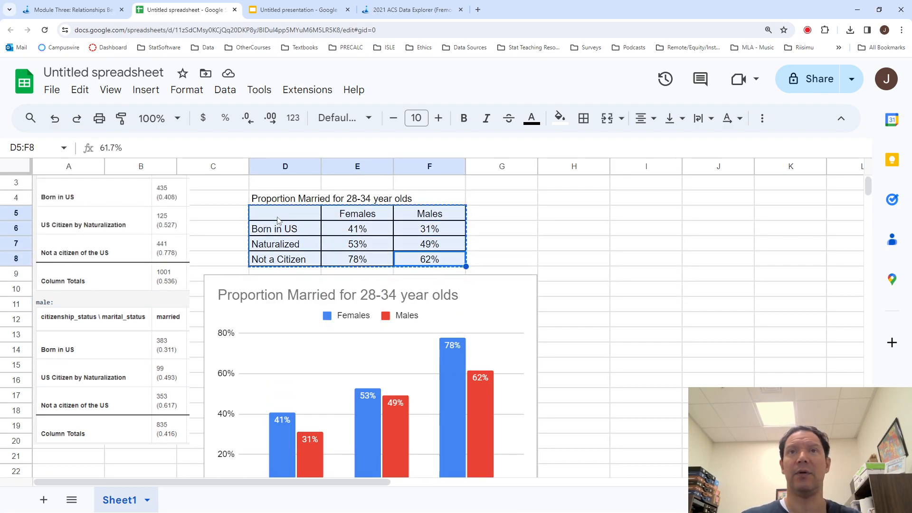
left_click(630, 216)
right_click(629, 216)
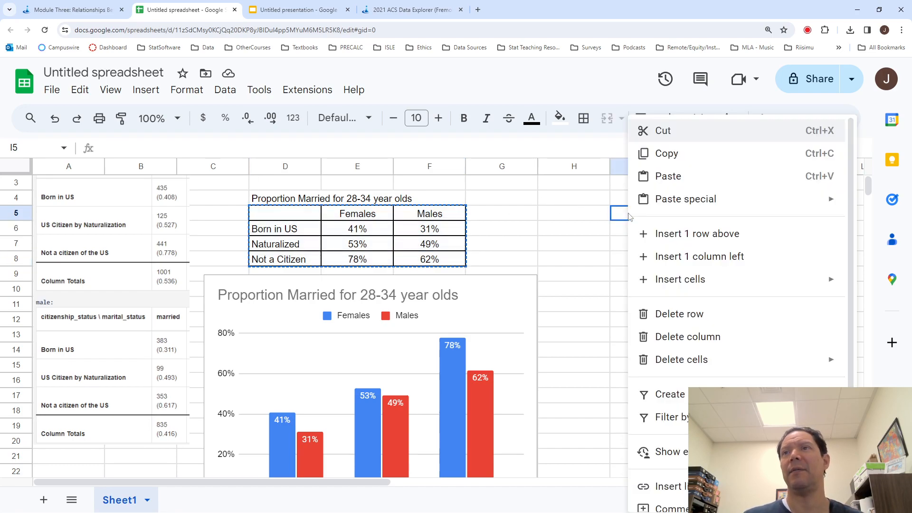
mouse_move(686, 204)
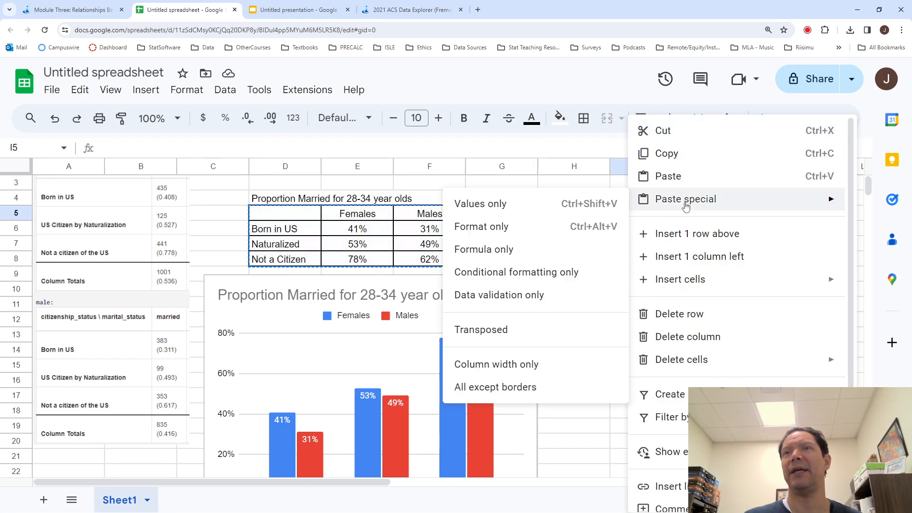
left_click(501, 335)
scroll(668, 333, "right", 3)
left_click(574, 304)
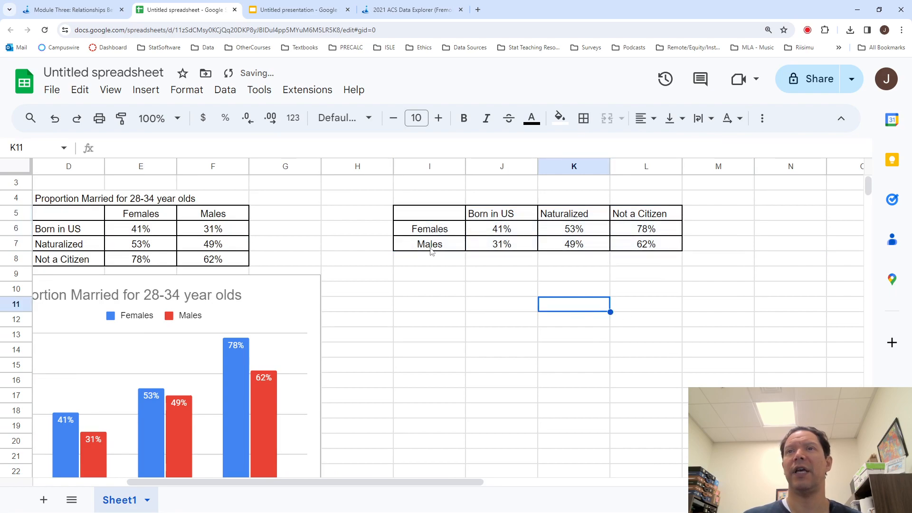
left_click_drag(441, 216, 665, 245)
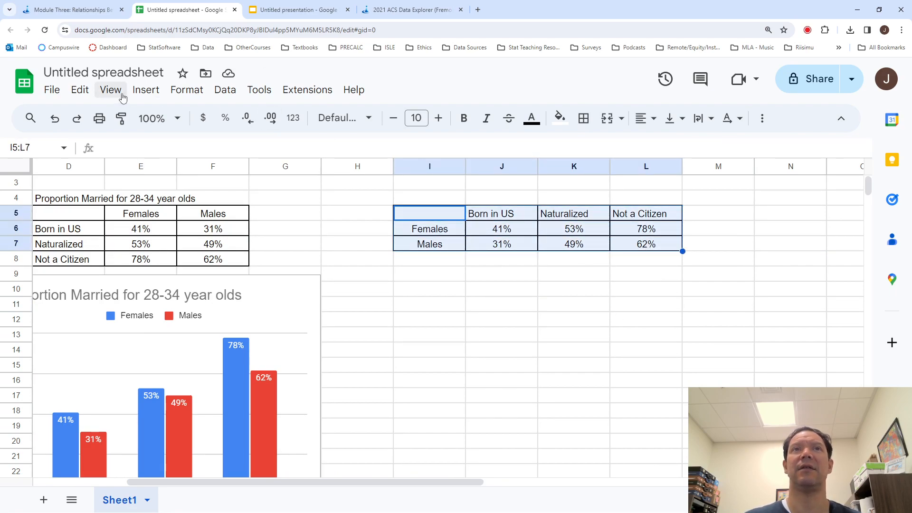
left_click(146, 90)
left_click(173, 218)
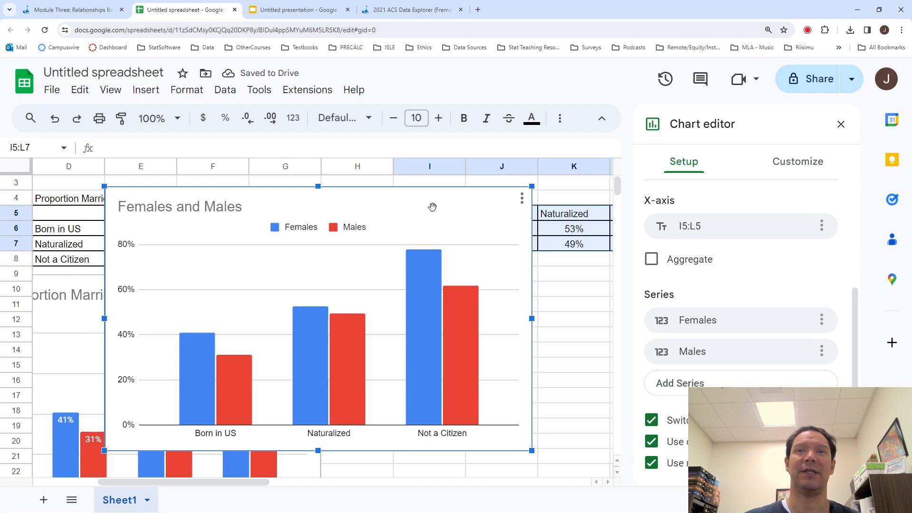
left_click(653, 421)
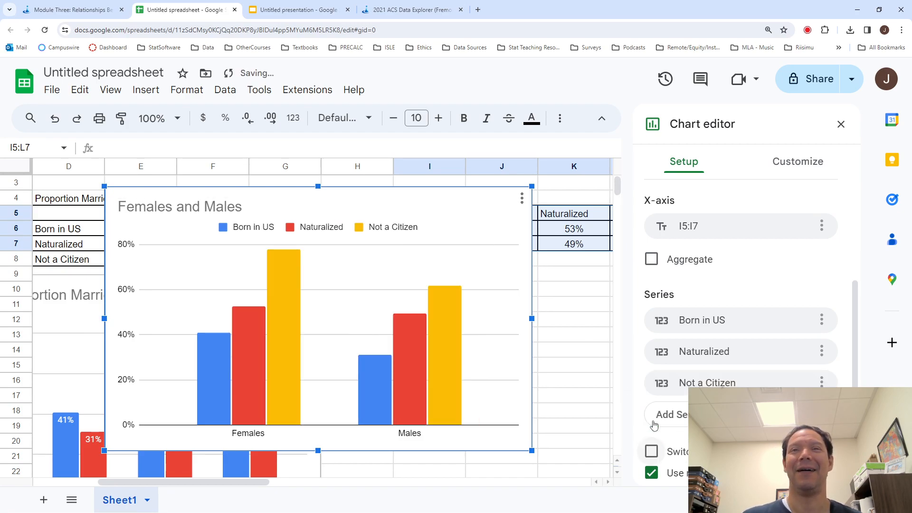
scroll(654, 424, "down", 1)
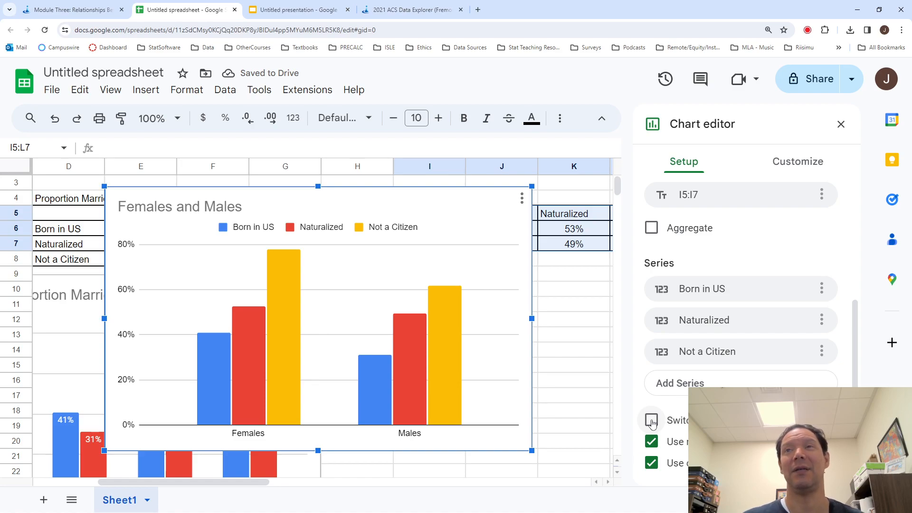
left_click(652, 421)
left_click(475, 209)
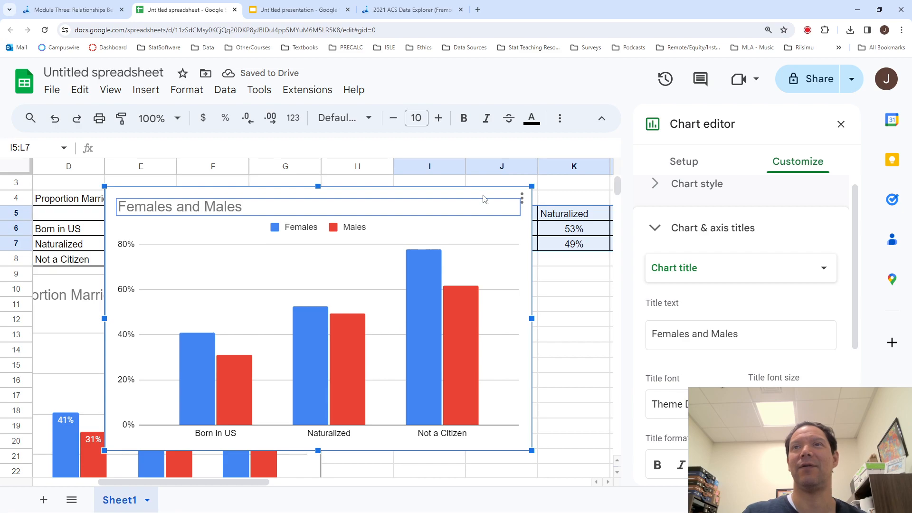
key("Delete")
left_click(496, 262)
- Insert a column chart of I5:L7 and turn off switching rows and columns so the citizenship statuses are the series
left_click_drag(410, 217, 653, 247)
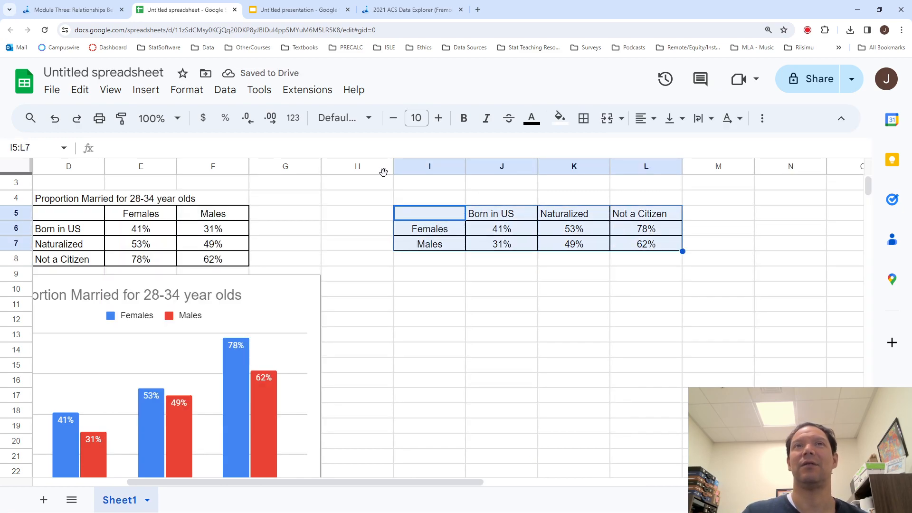
left_click(146, 90)
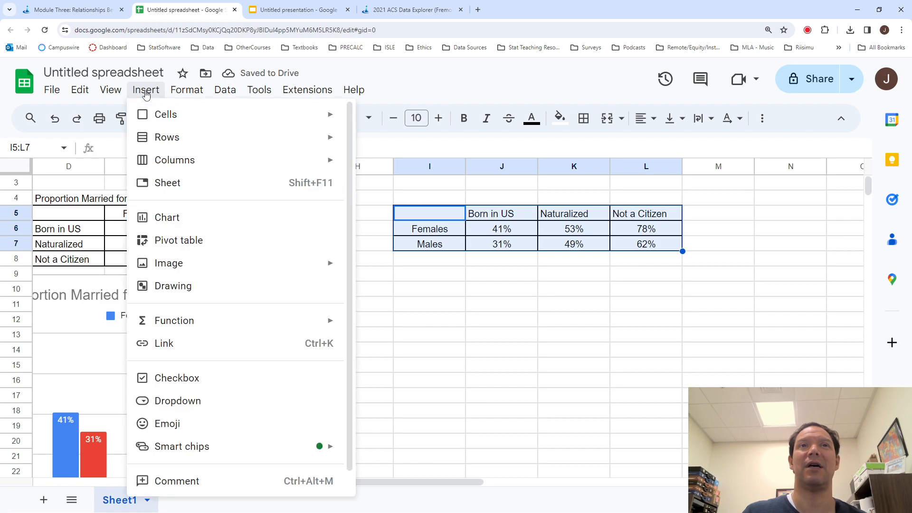
left_click(198, 218)
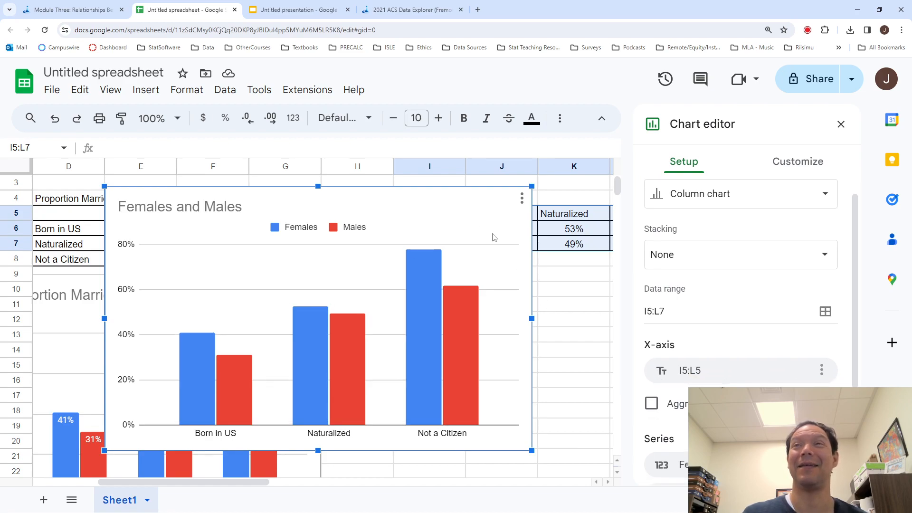
scroll(588, 321, "down", 1)
scroll(680, 373, "down", 3)
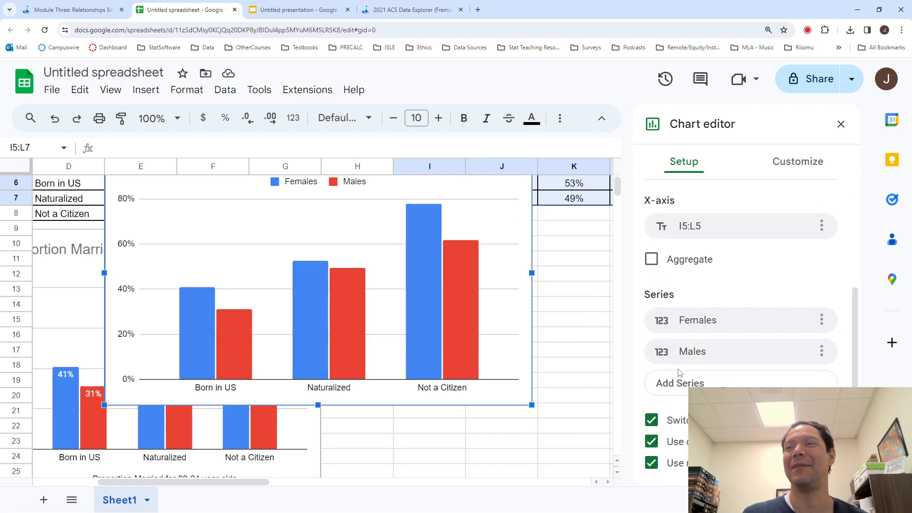
left_click(651, 421)
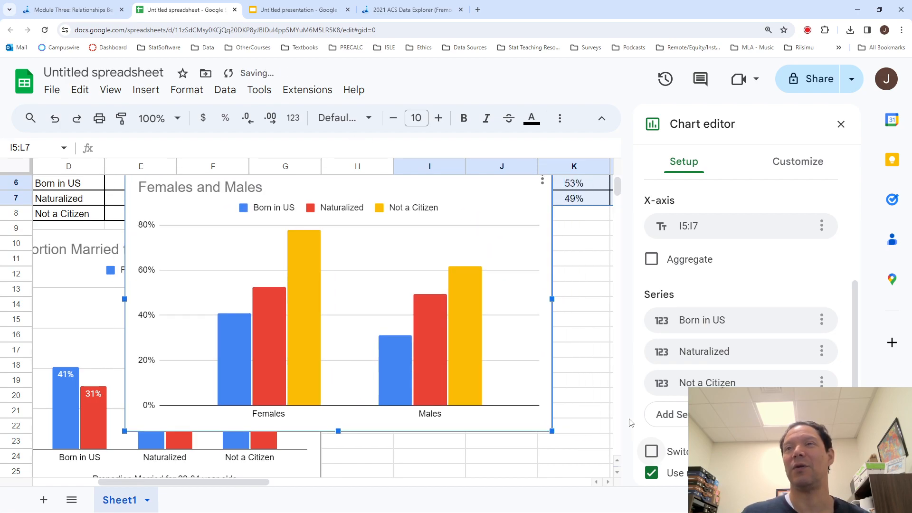
- Move the new chart below the transposed table, beside the first chart, and close the chart editor
scroll(588, 364, "up", 1)
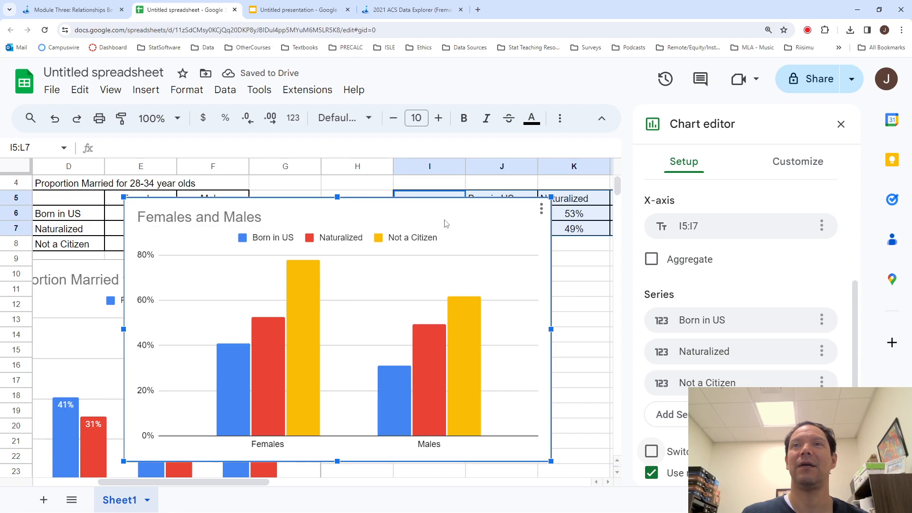
left_click_drag(434, 212, 661, 284)
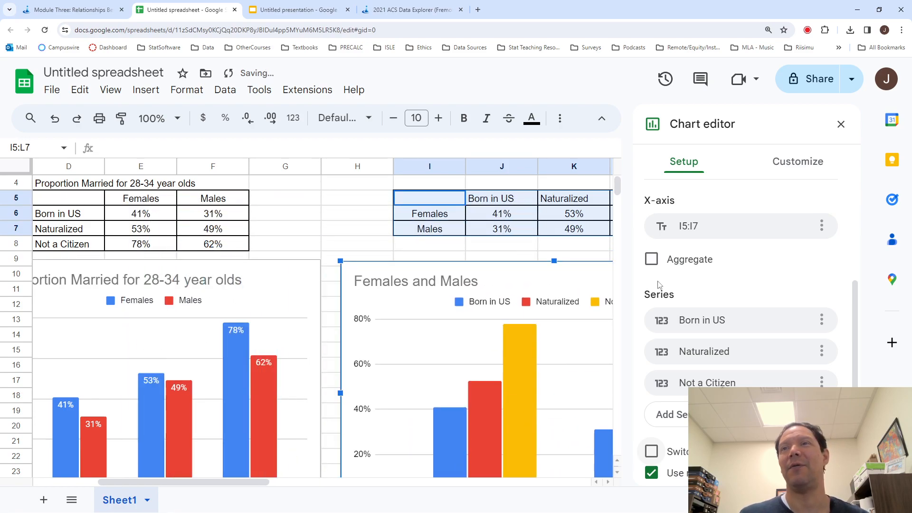
left_click(841, 124)
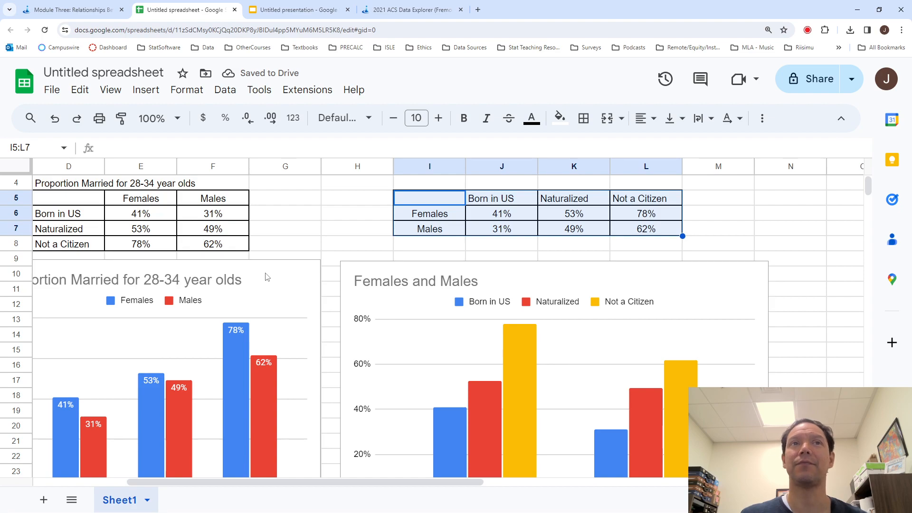
- Replace the new chart's title with the first chart's title text, "Proportion Married for 28-34 year olds"
double_click(100, 281)
double_click(316, 233)
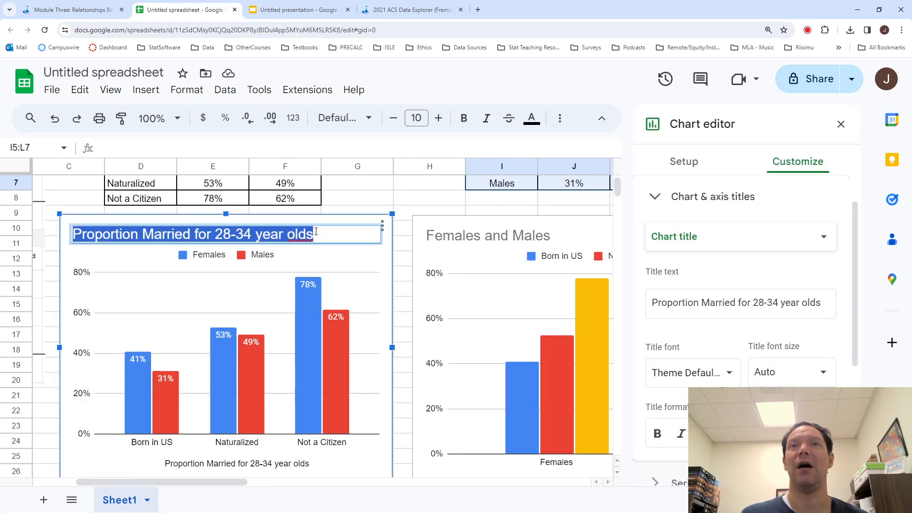
left_click(547, 230)
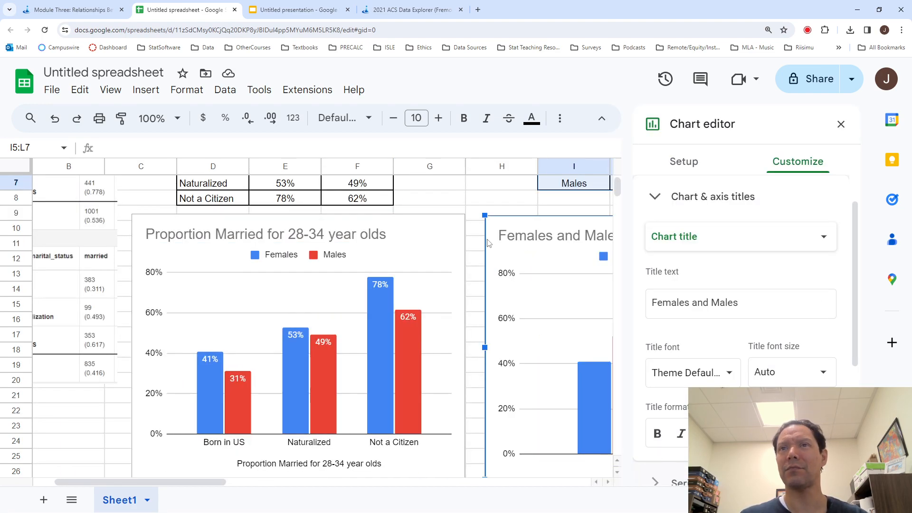
double_click(547, 233)
key("ctrl+v")
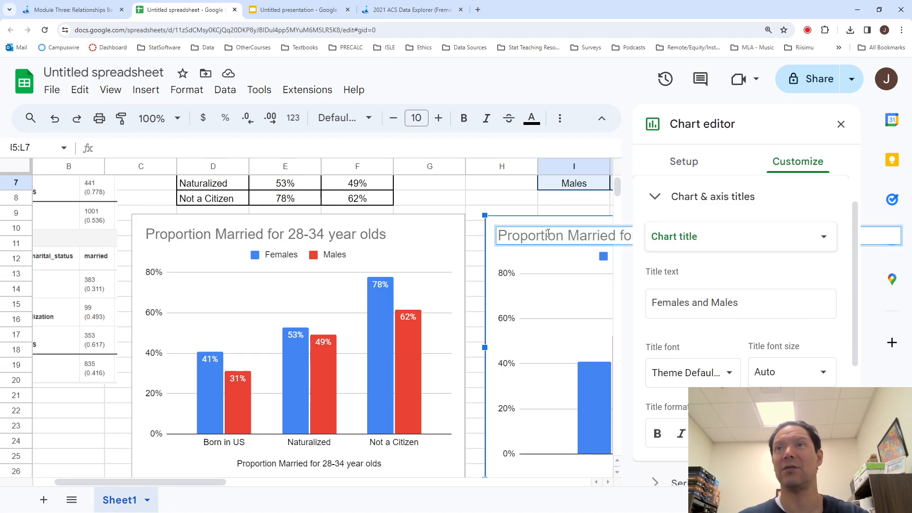
left_click(559, 202)
- Look through the new chart's style options and its available chart types
scroll(707, 236, "right", 6)
double_click(561, 237)
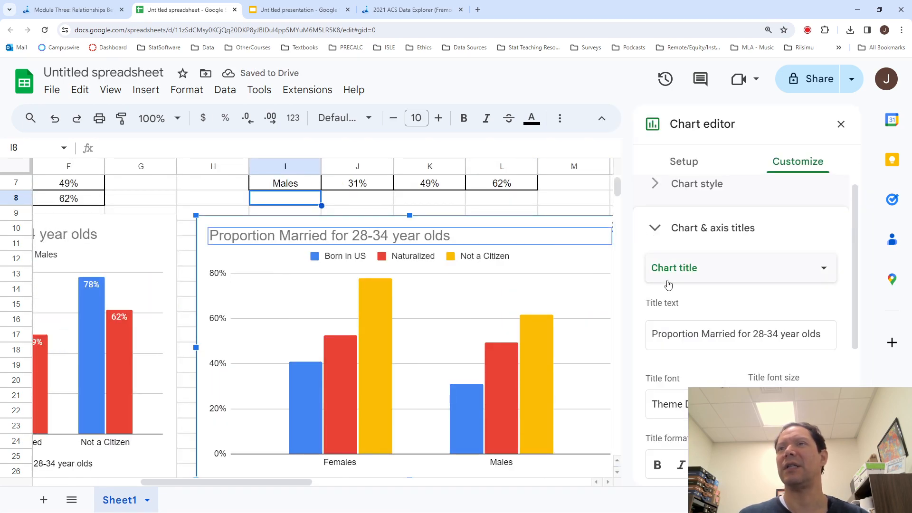
left_click(697, 184)
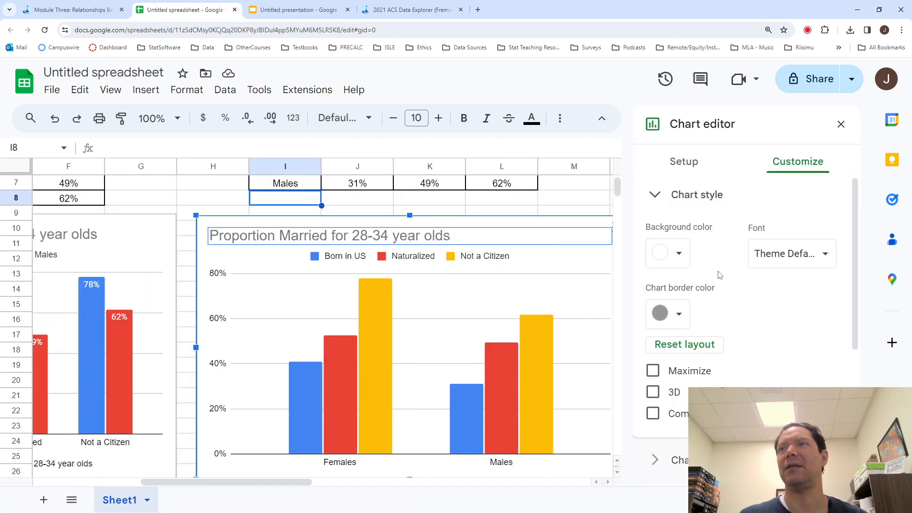
scroll(719, 275, "down", 3)
scroll(720, 275, "up", 3)
scroll(719, 275, "down", 4)
scroll(719, 275, "up", 4)
left_click(659, 199)
left_click(660, 199)
left_click(660, 200)
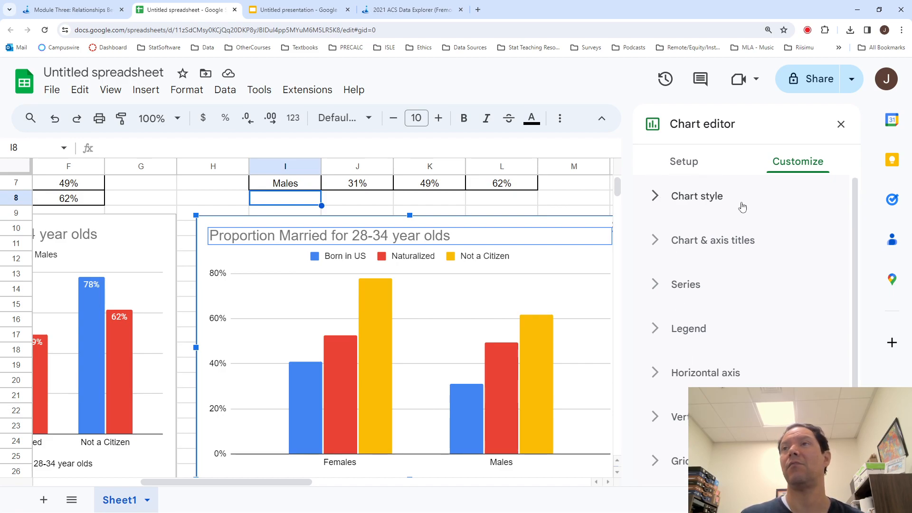
left_click(693, 167)
left_click(703, 215)
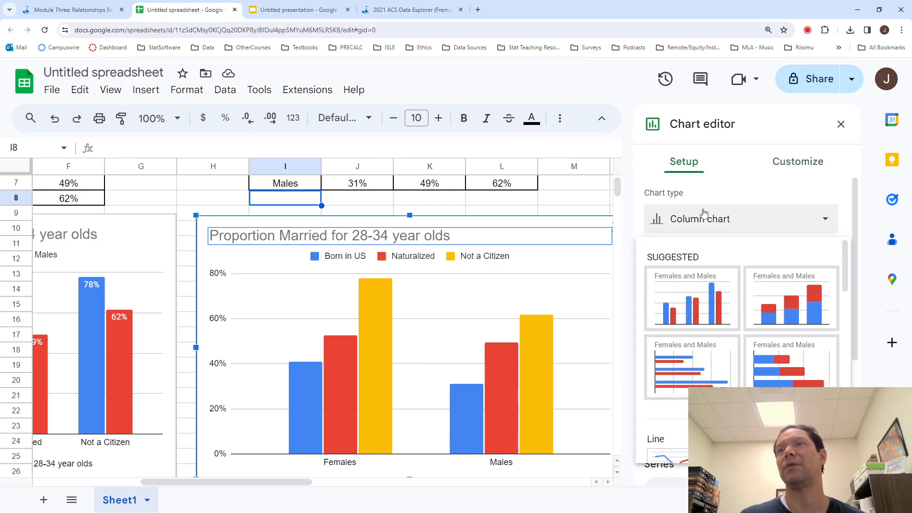
left_click(691, 296)
left_click(593, 199)
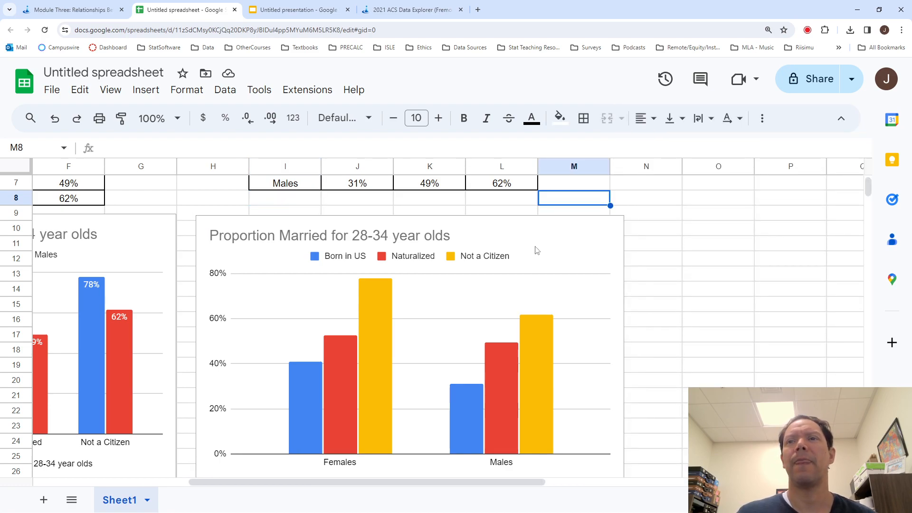
scroll(537, 246, "left", 2)
double_click(606, 358)
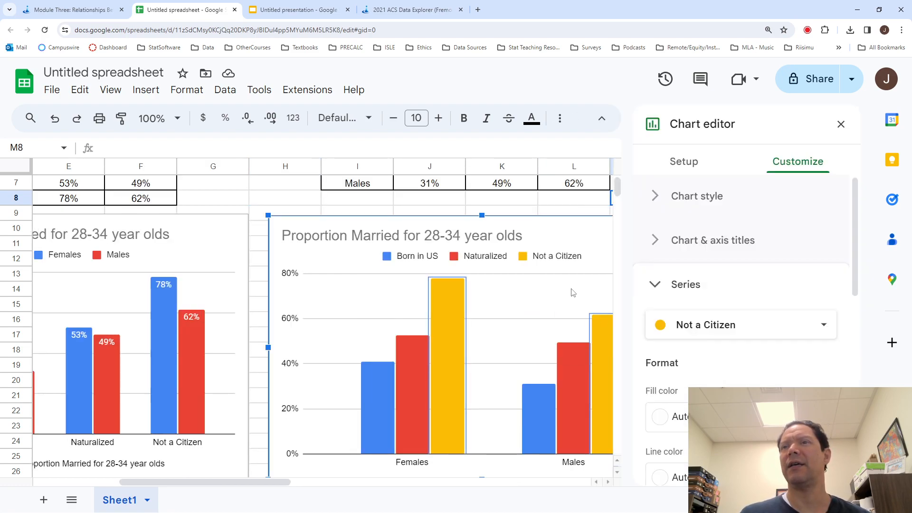
left_click(574, 293)
left_click(584, 238)
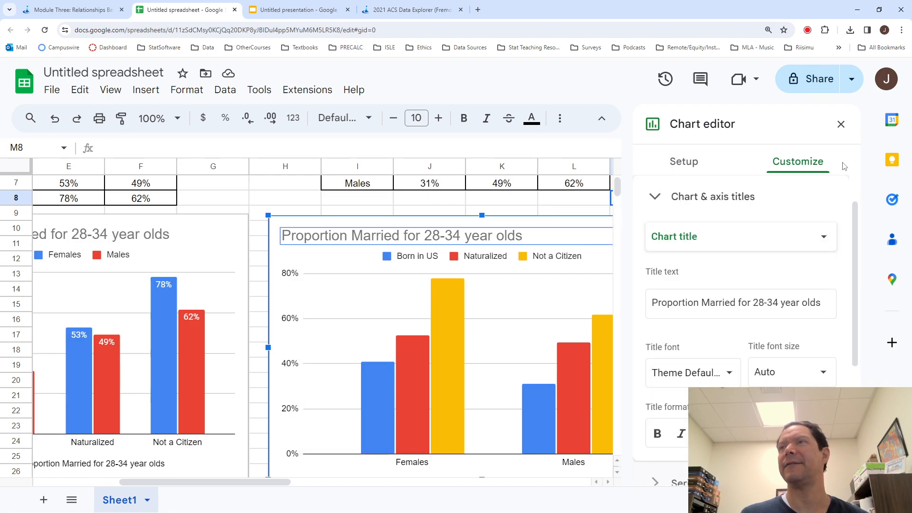
left_click(841, 124)
- Add data labels to all series of the second chart, the one grouped by Females and Males, and close the chart editor
scroll(679, 230, "left", 2)
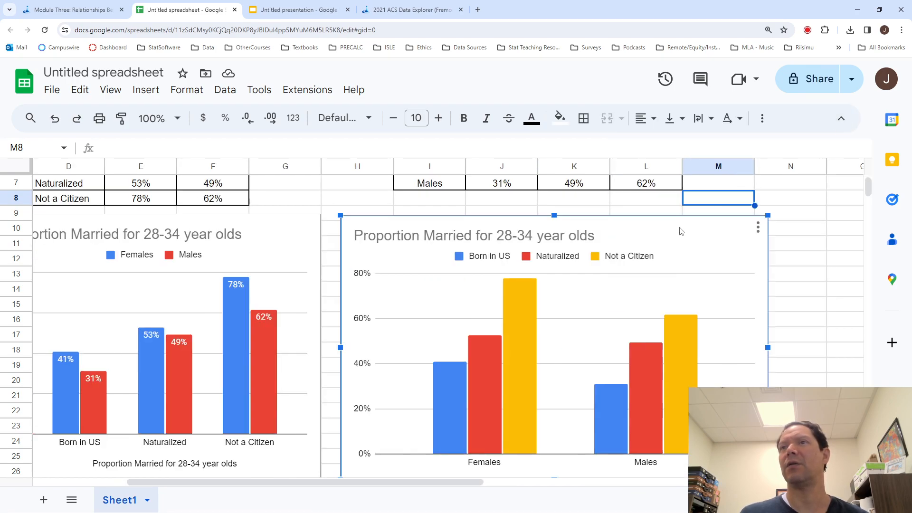
left_click(758, 227)
left_click(774, 250)
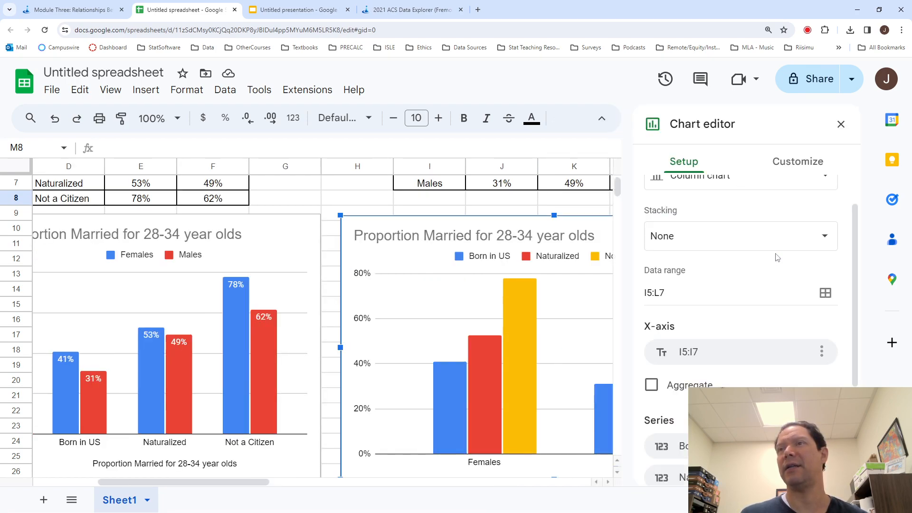
left_click(796, 164)
left_click(671, 277)
scroll(721, 357, "down", 5)
left_click(653, 378)
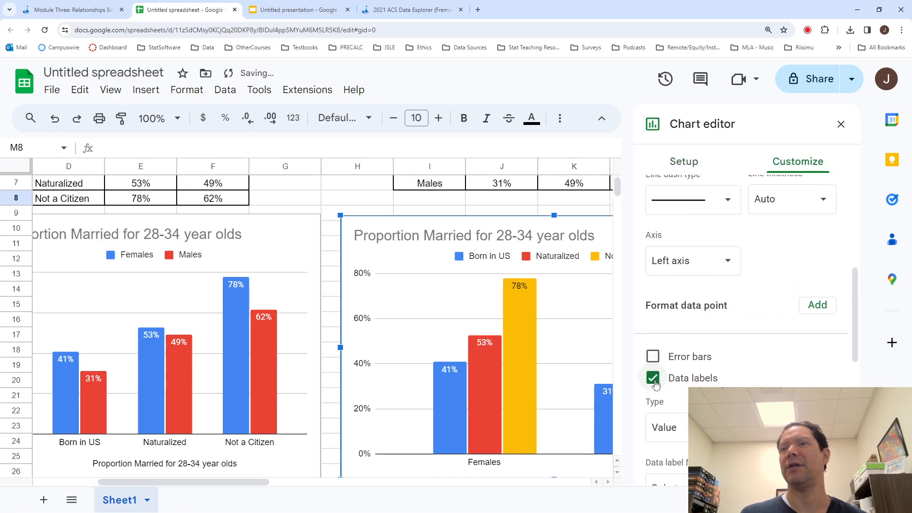
left_click(841, 124)
- Narrow the second chart so that its right edge ends just inside column L, then deselect it
scroll(808, 245, "down", 2)
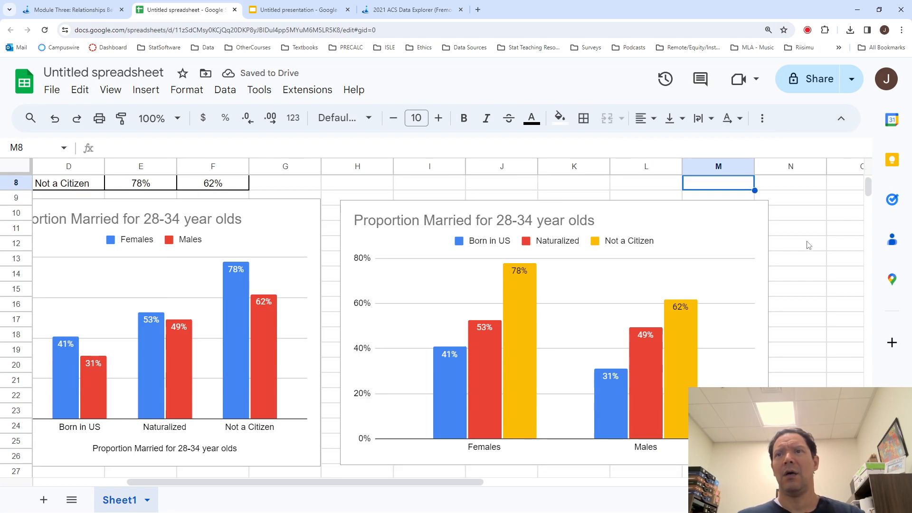
left_click(745, 318)
left_click_drag(768, 318, 632, 329)
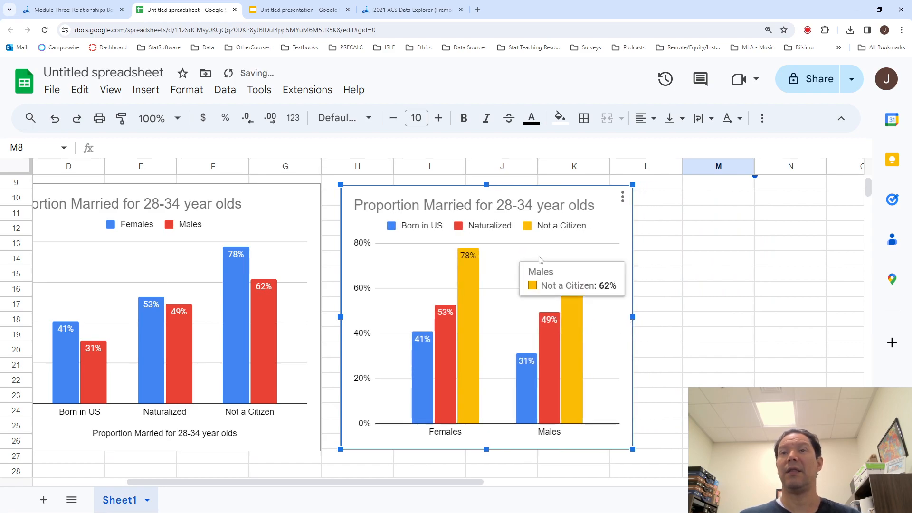
left_click(691, 320)
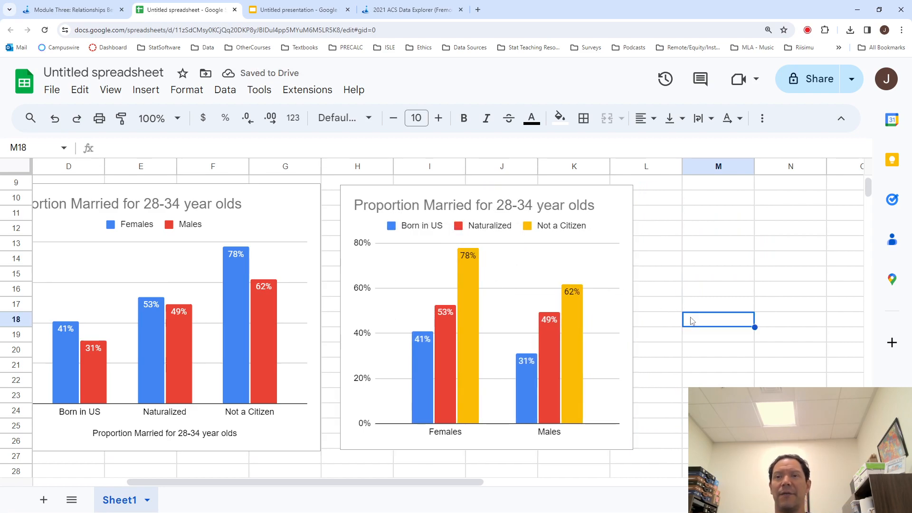
- Compare the two charts side by side and examine the second chart's values by citizenship status for females and males
scroll(606, 306, "left", 2)
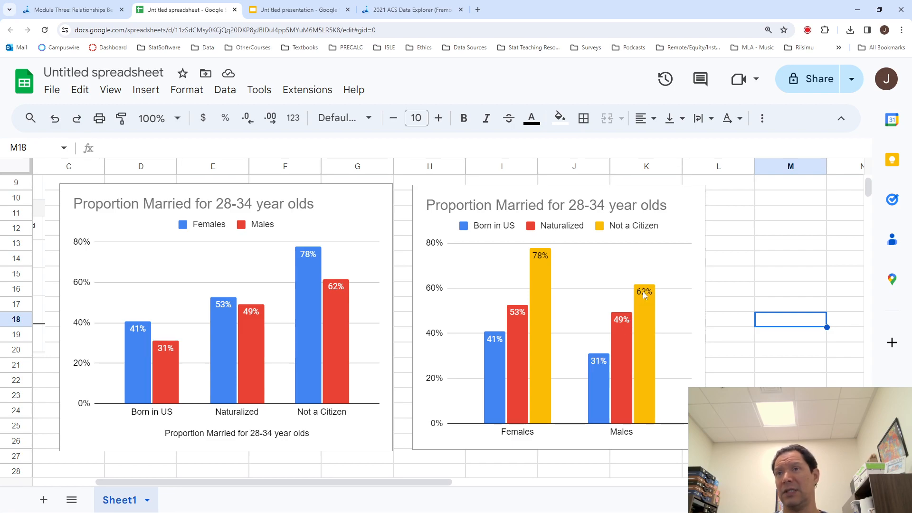
left_click(597, 357)
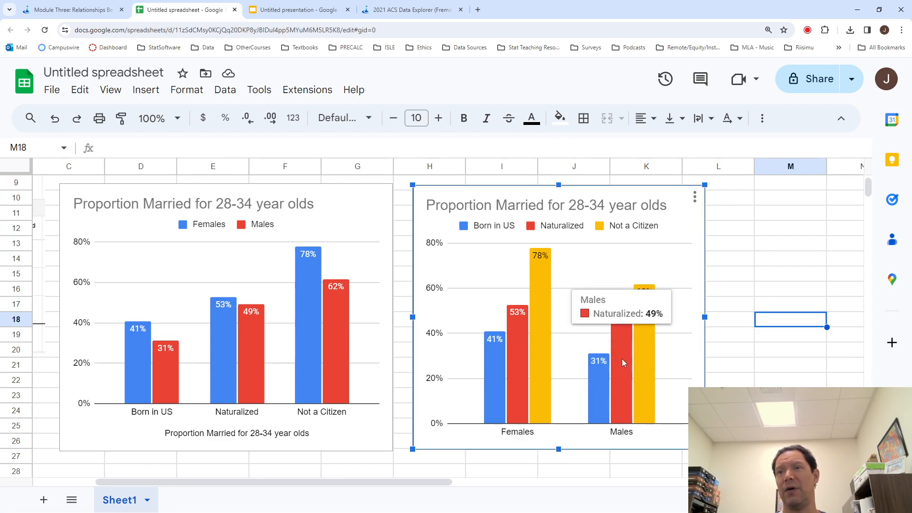
mouse_move(649, 338)
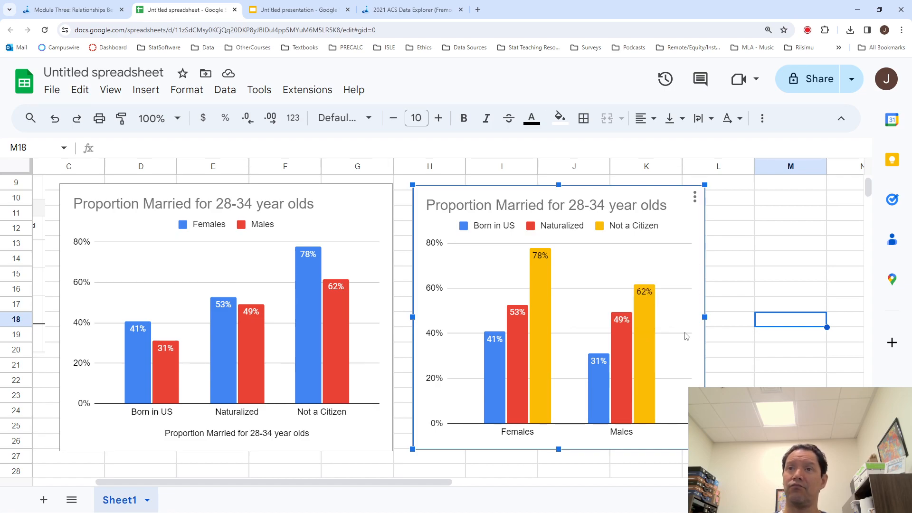
mouse_move(548, 263)
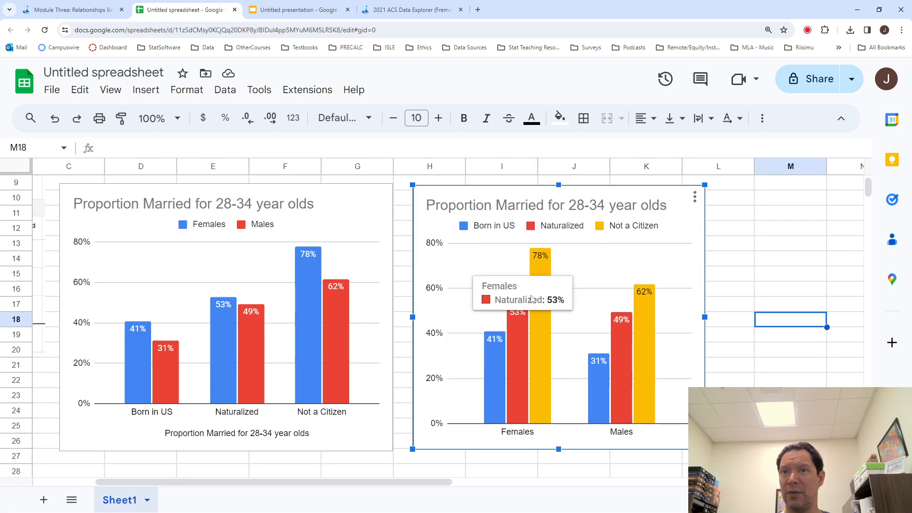
mouse_move(519, 331)
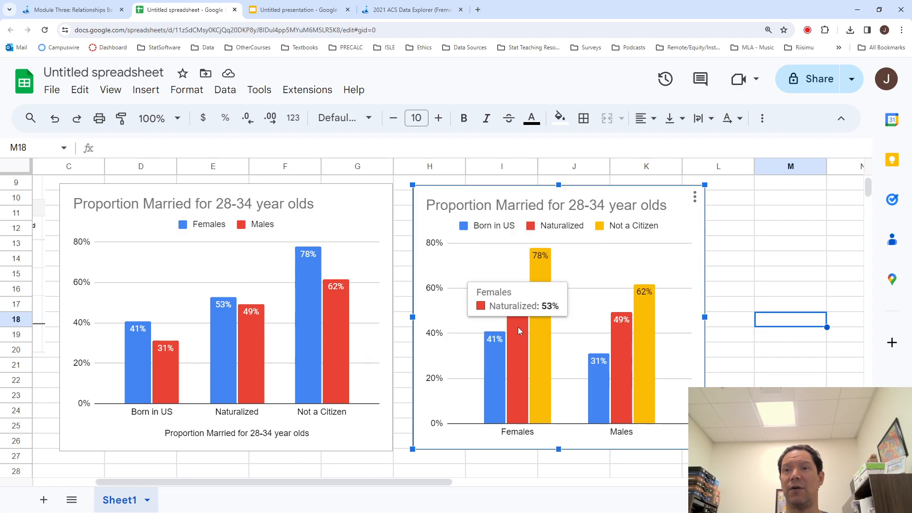
mouse_move(535, 313)
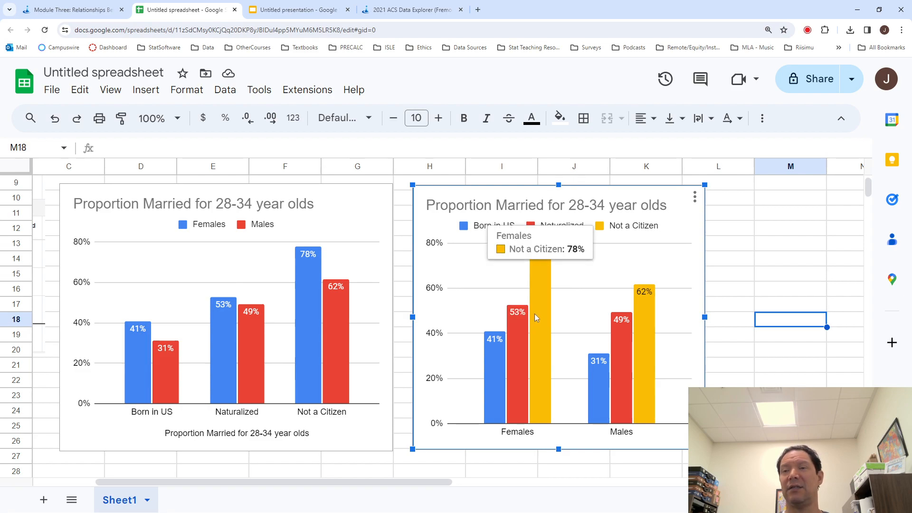